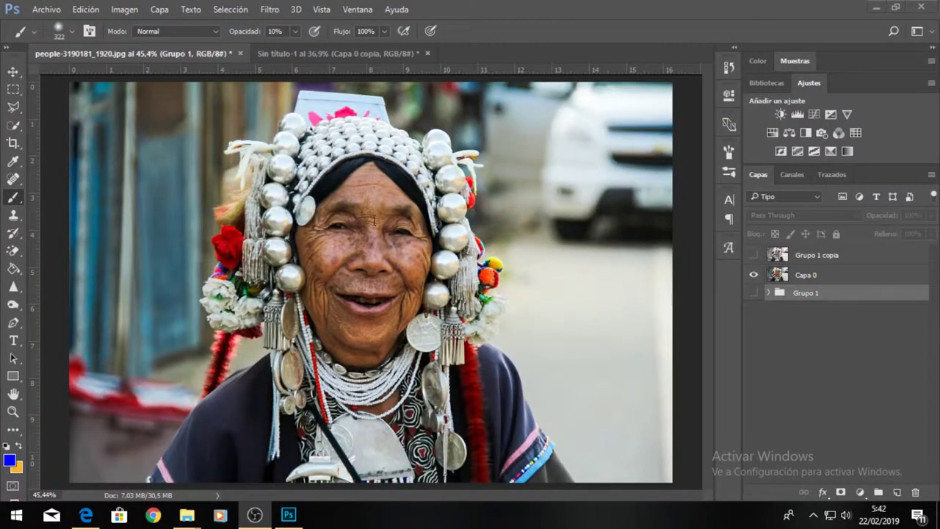
- Make 'Grupo 1 copia' visible above Capa 0 and zoom in and out to inspect the black-and-white portrait
scroll(374, 221, down, 3)
scroll(419, 268, up, 2)
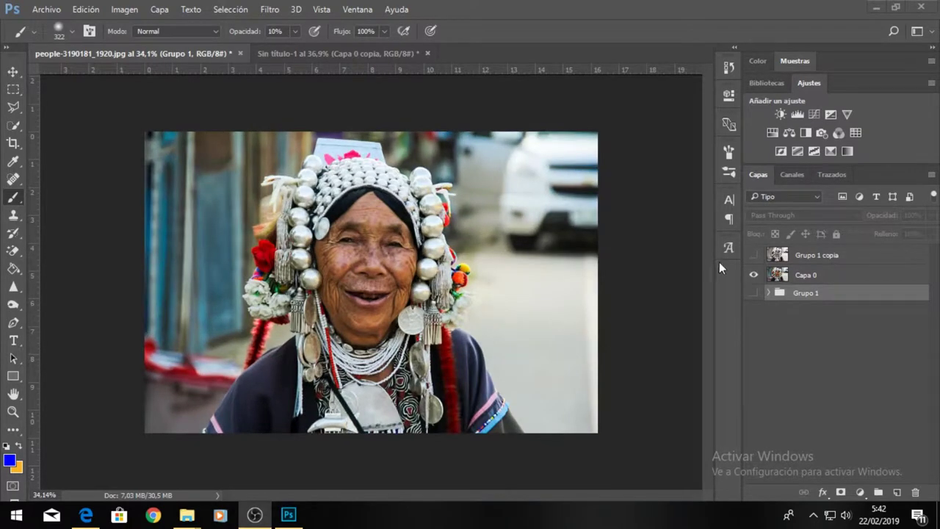
click(754, 256)
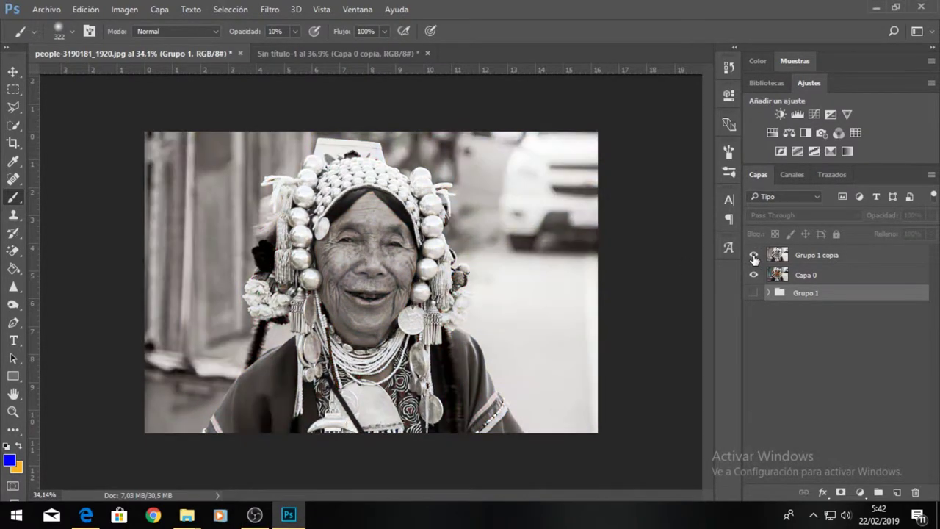
scroll(375, 286, up, 1)
scroll(318, 235, up, 1)
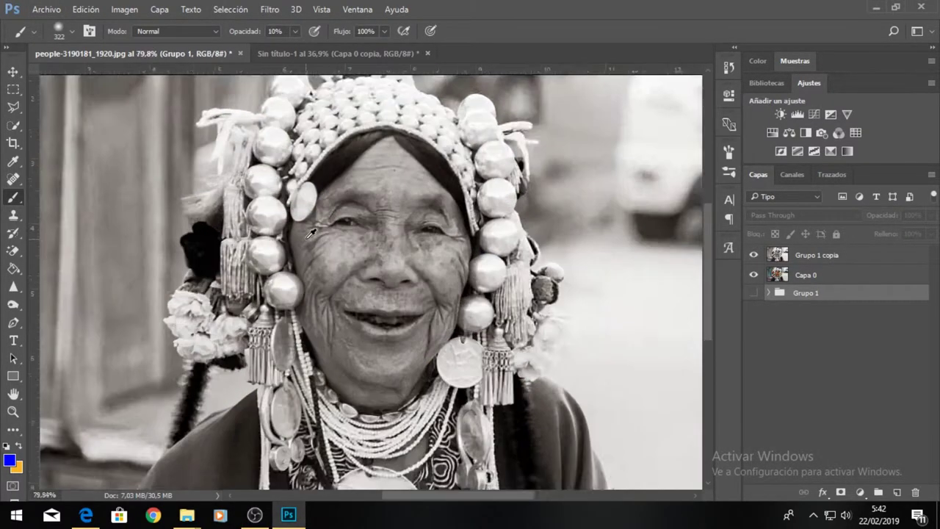
scroll(338, 169, up, 1)
scroll(448, 261, down, 1)
scroll(460, 276, down, 1)
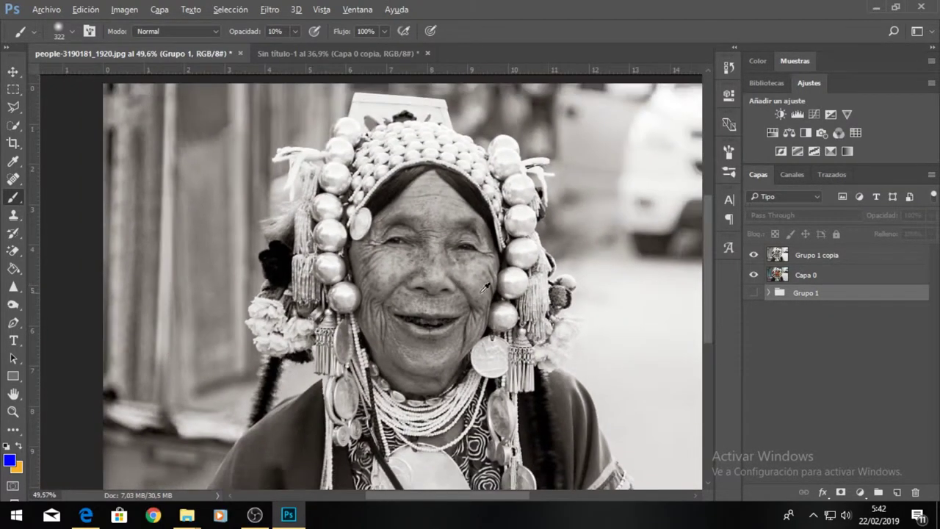
scroll(491, 302, down, 1)
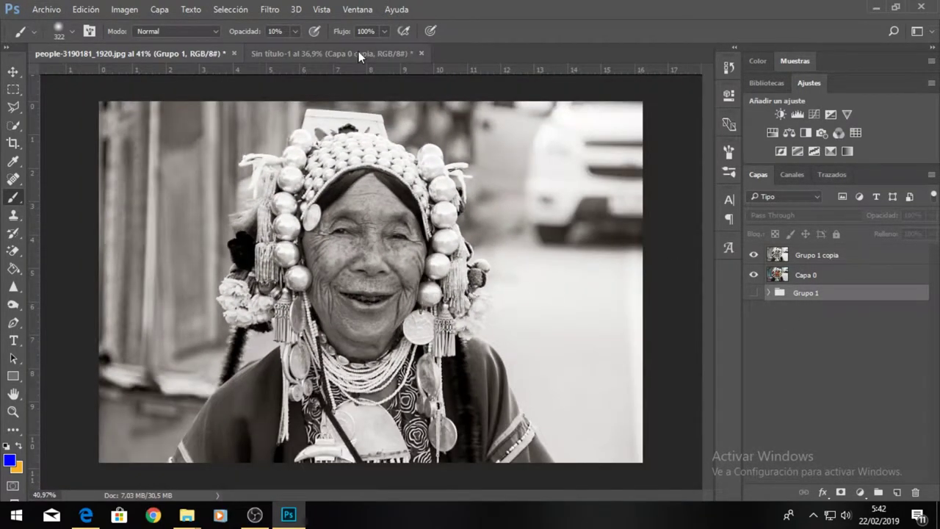
- In the untitled document, drag the horizontal guide off the photo
click(370, 61)
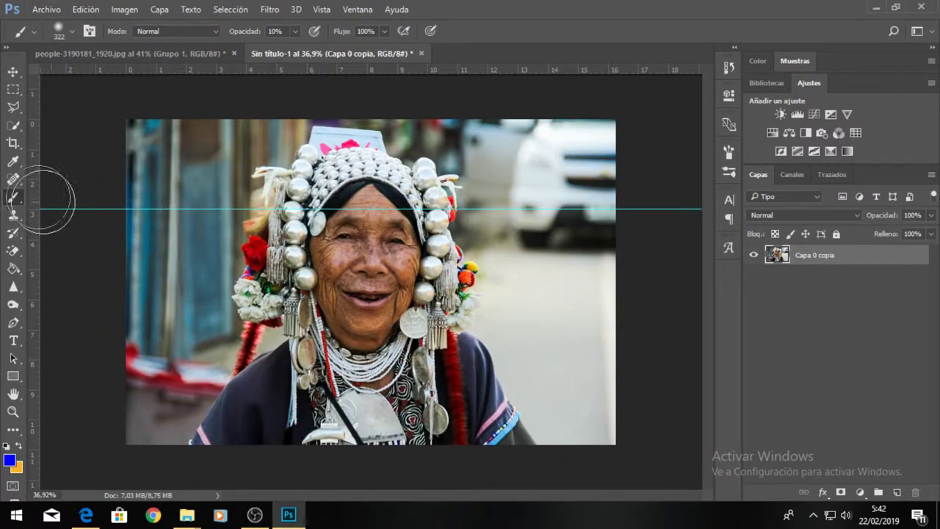
key(v)
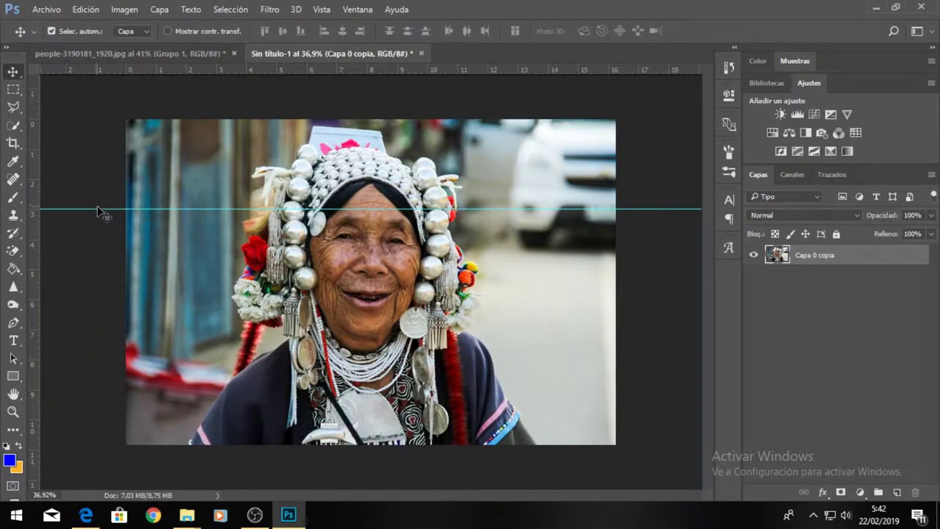
drag(98, 209, 101, 70)
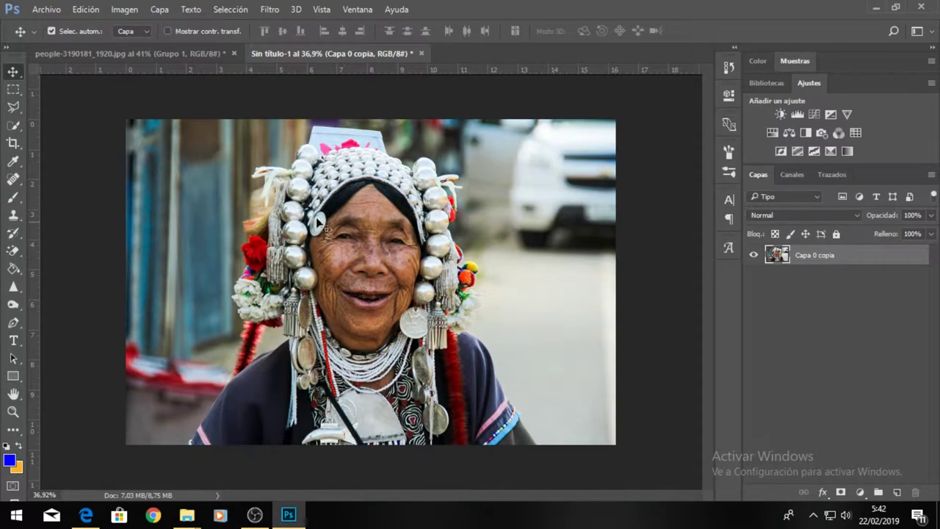
scroll(317, 222, up, 3)
scroll(317, 222, down, 1)
- View the green (Verde) channel alone and select the entire image
click(793, 174)
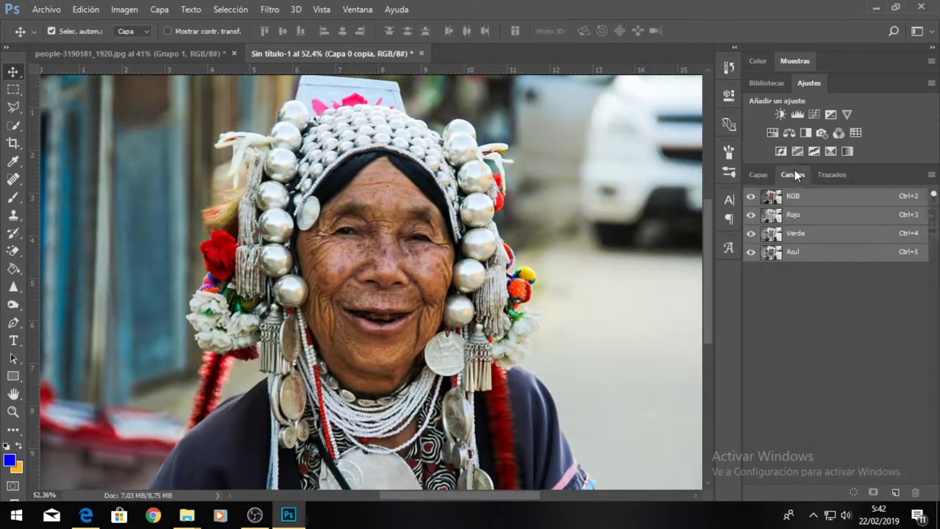
click(799, 235)
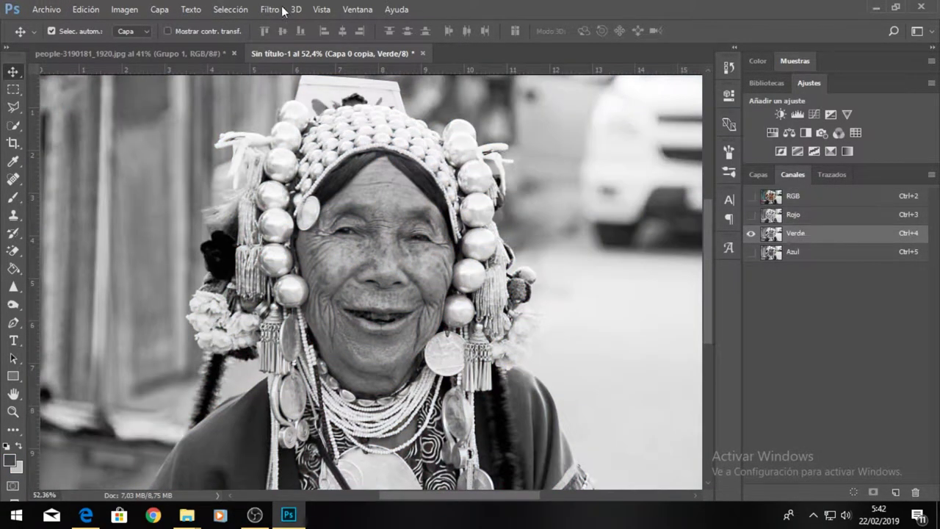
click(230, 9)
click(253, 23)
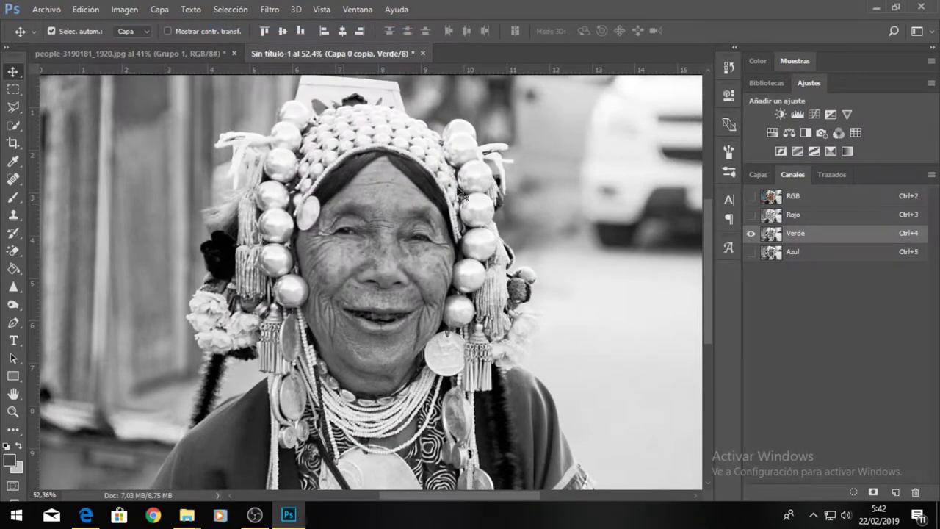
scroll(402, 204, down, 1)
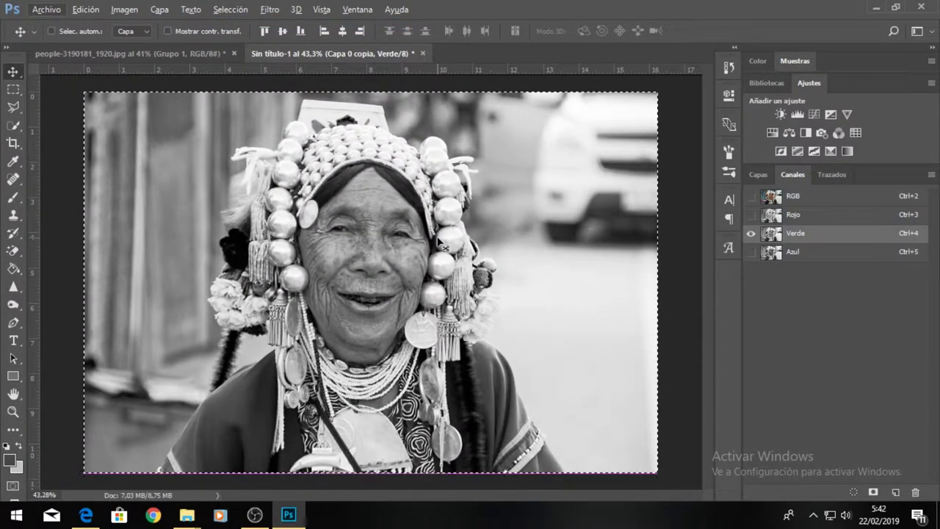
- Add Capa 1 above Capa 0 copia and put the greyscale green-channel image on it
click(162, 51)
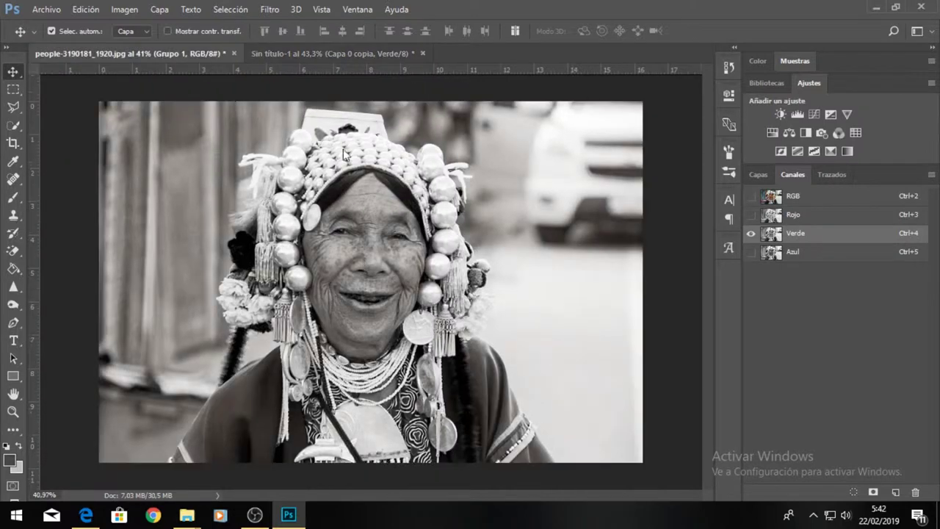
click(757, 176)
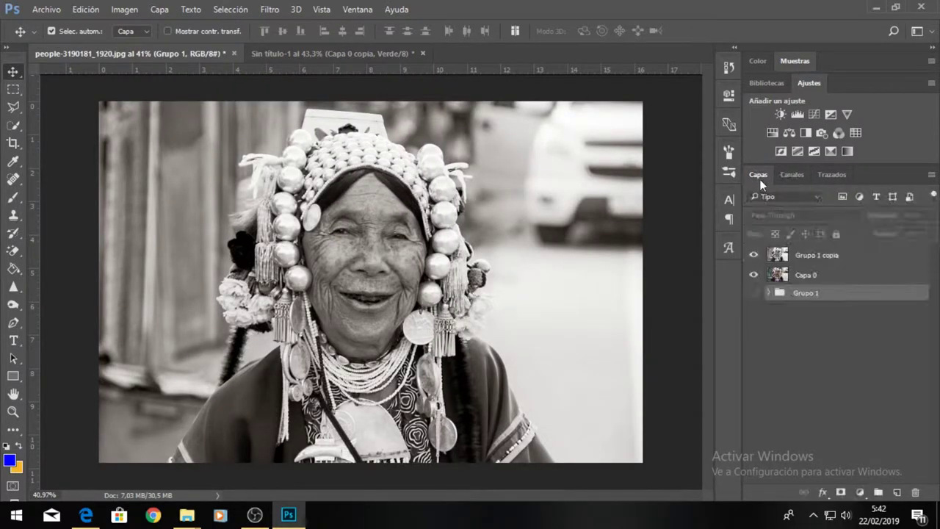
click(282, 52)
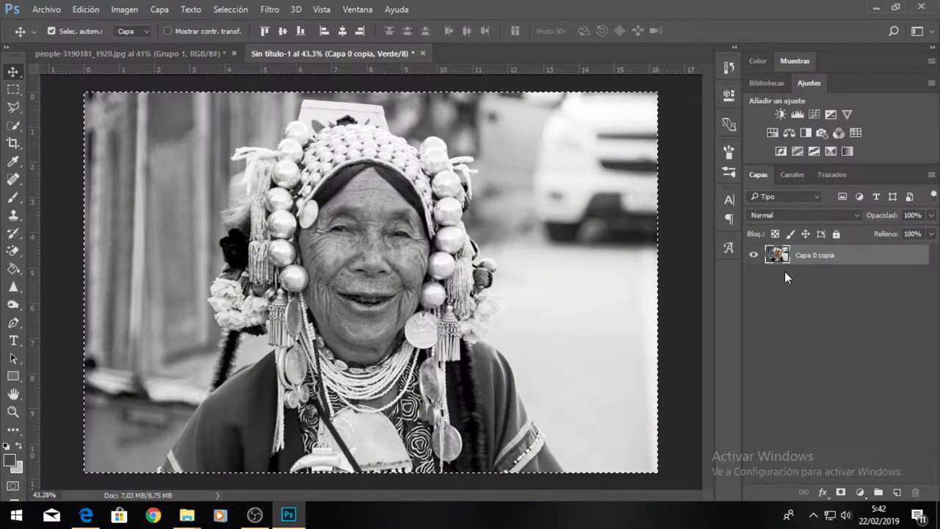
click(896, 492)
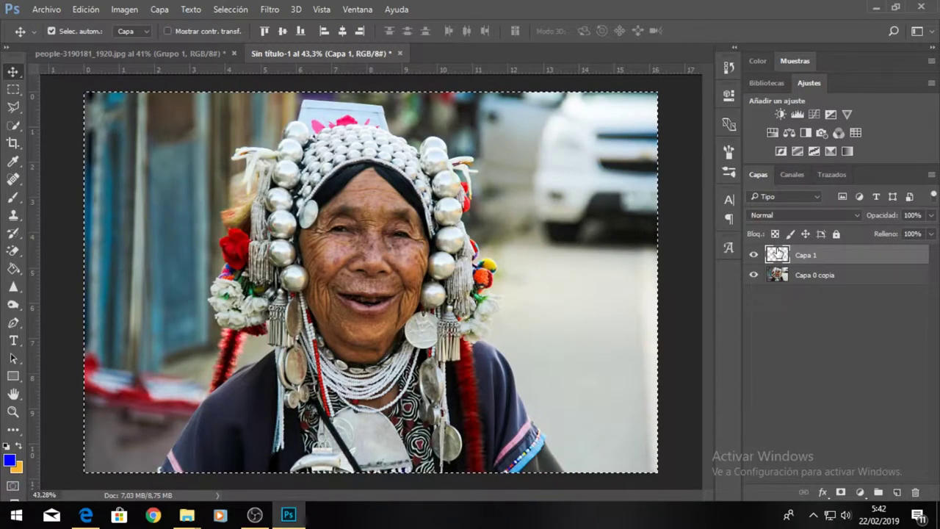
key(ctrl+shift+alt+e)
key(ctrl+shift+u)
key(ctrl)
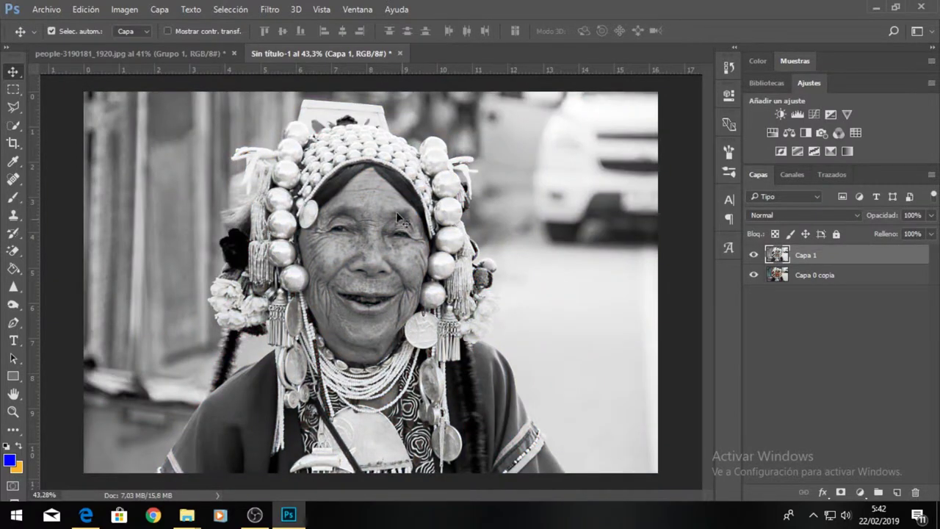
- Compare the result against the black-and-white people-3190181_1920.jpg photo
scroll(389, 279, down, 3)
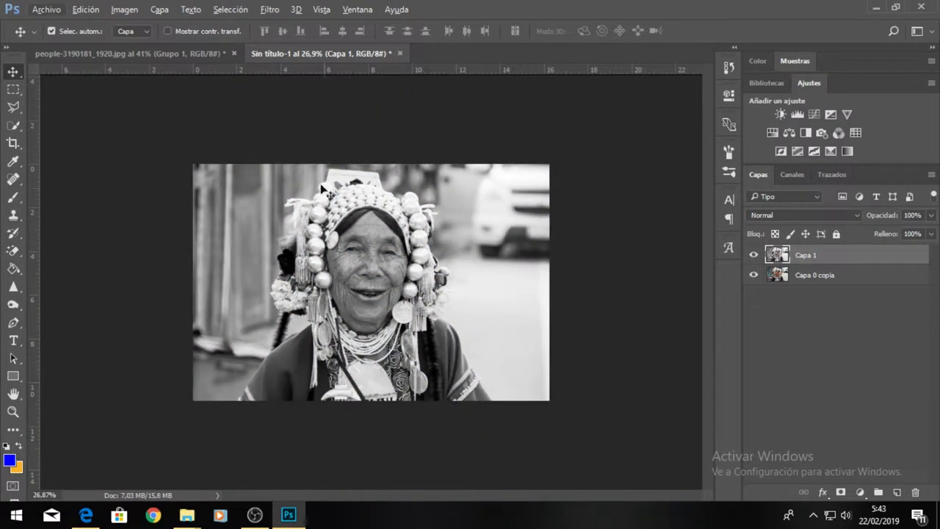
click(203, 55)
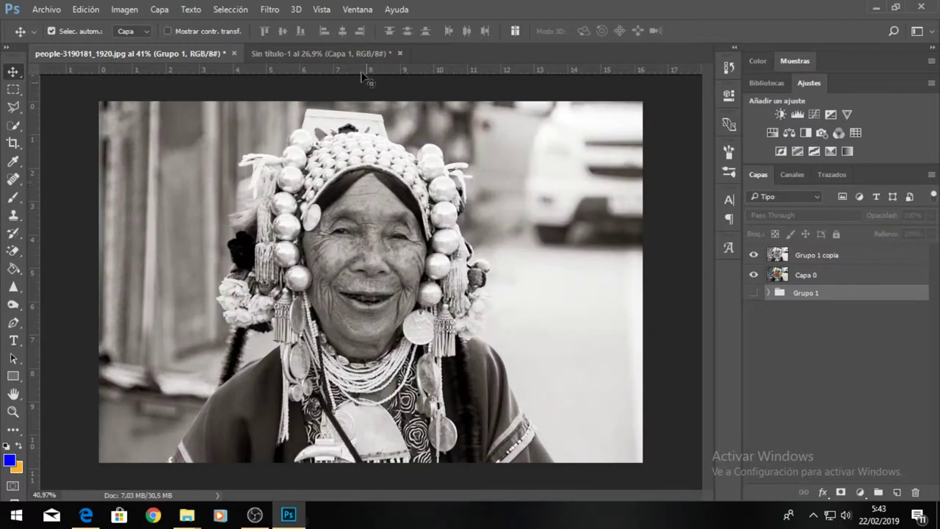
click(338, 55)
scroll(394, 228, up, 3)
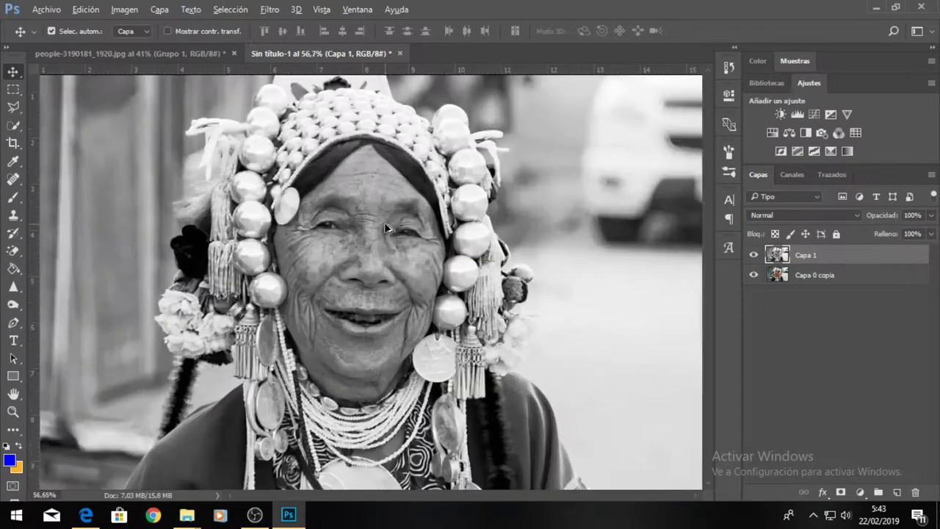
scroll(394, 228, down, 1)
- Add Capa 2, fill it with 50% grey in Luz suave mode, and set its layer blend to Luz suave
click(896, 493)
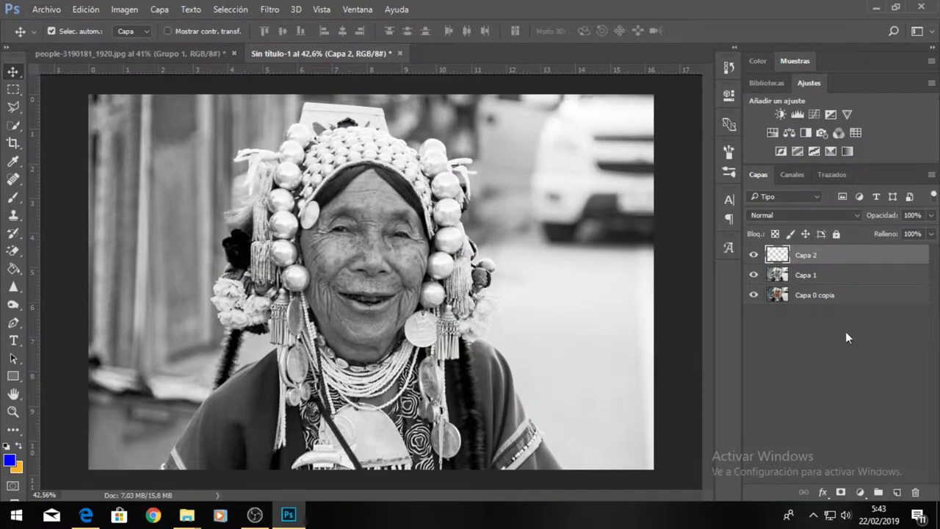
click(85, 9)
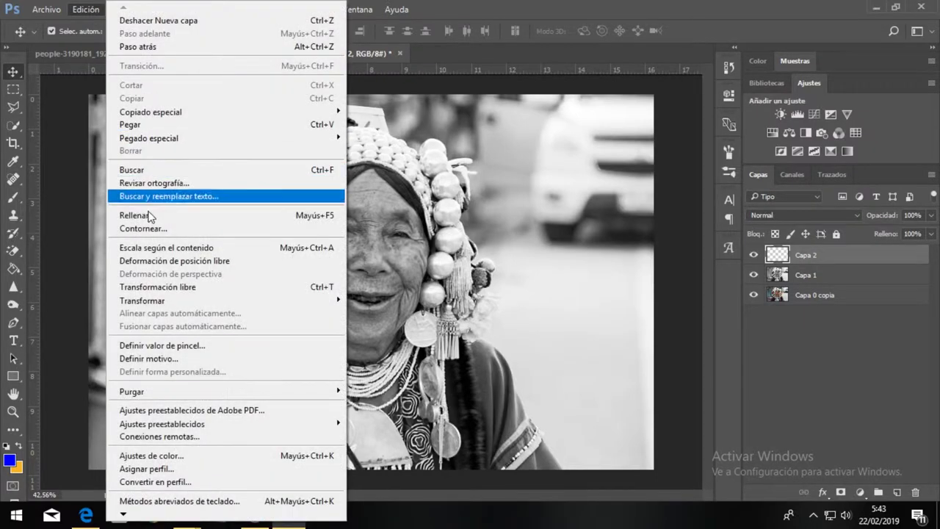
click(125, 214)
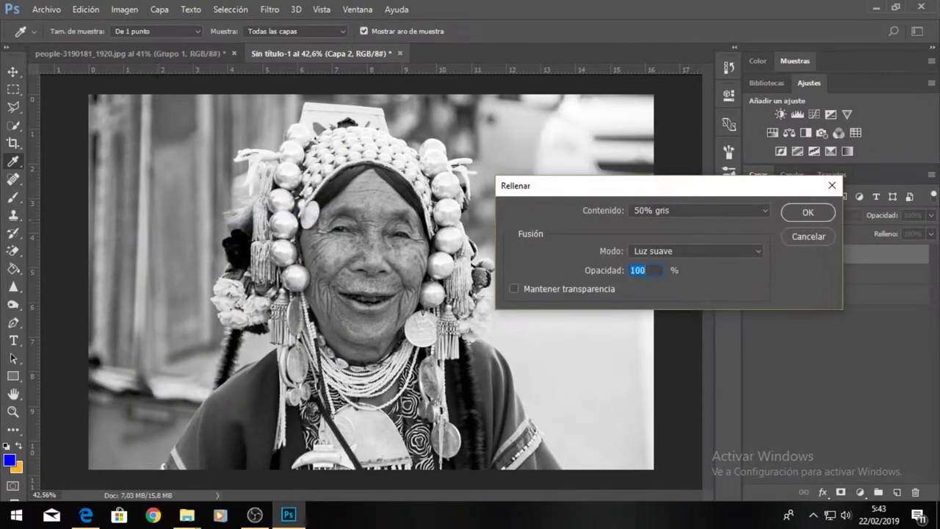
click(689, 250)
click(662, 183)
click(807, 213)
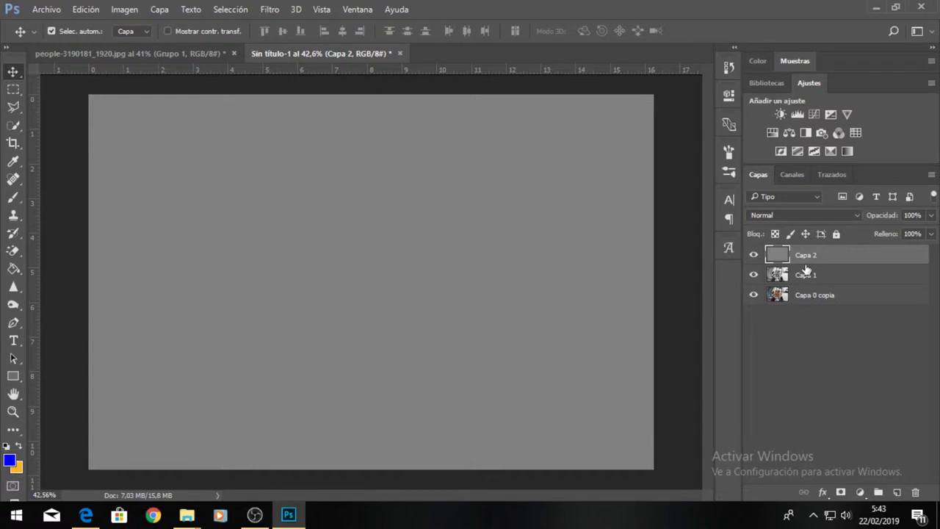
click(804, 217)
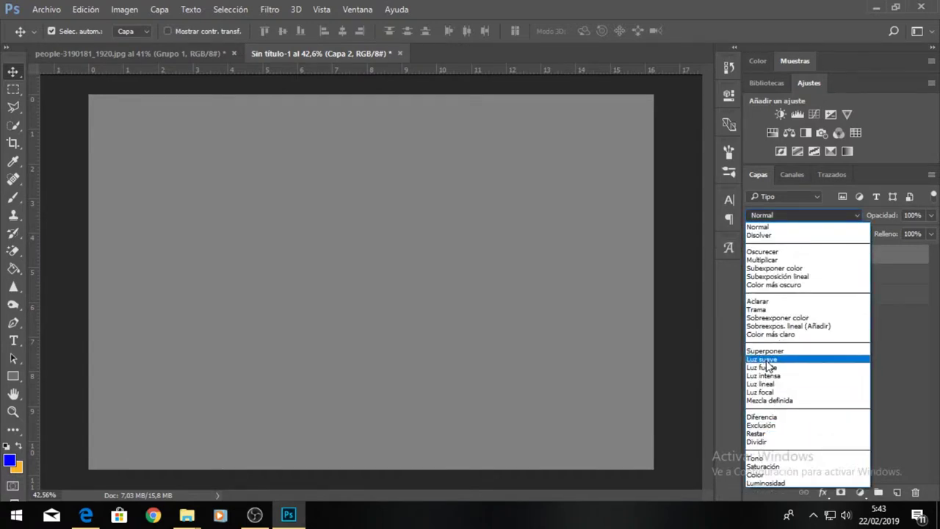
click(808, 360)
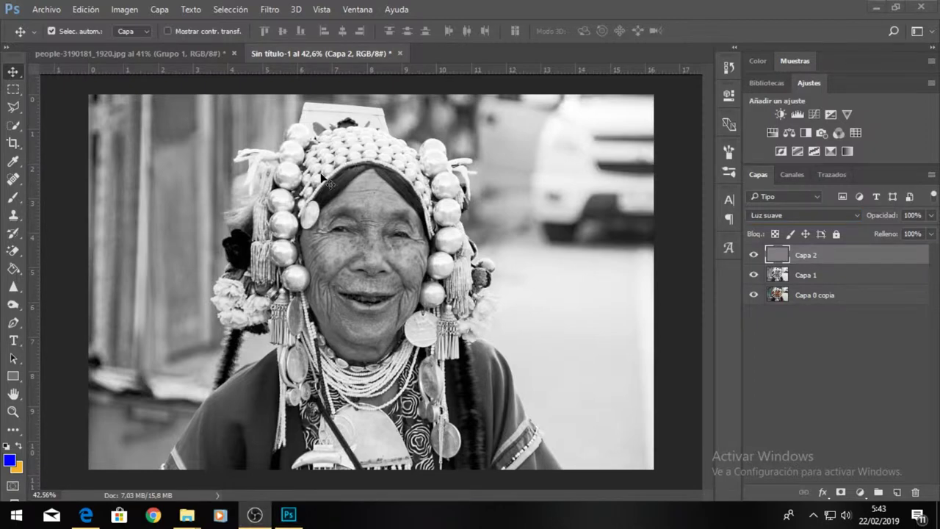
- Select the dodge/burn toning tool set to Midtones at 10% exposure
scroll(366, 215, up, 3)
scroll(365, 215, up, 2)
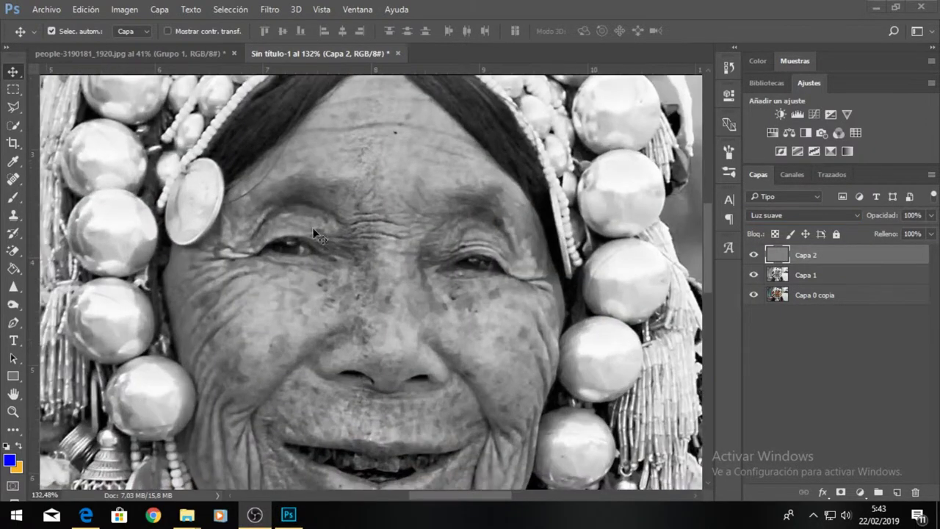
click(7, 314)
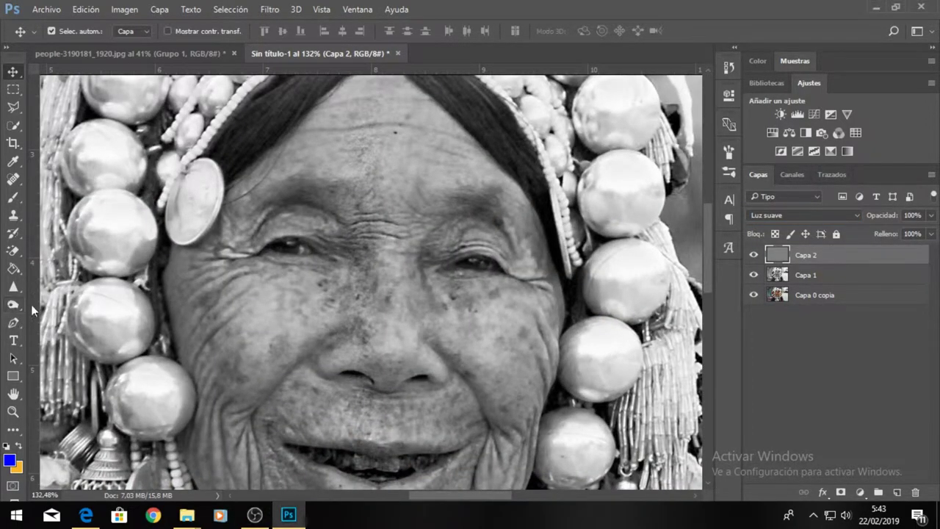
click(13, 304)
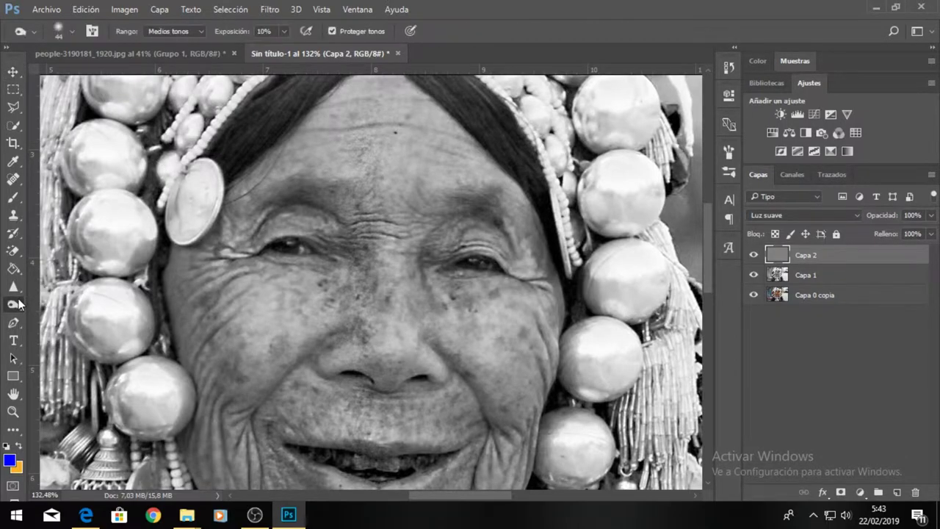
scroll(260, 136, down, 1)
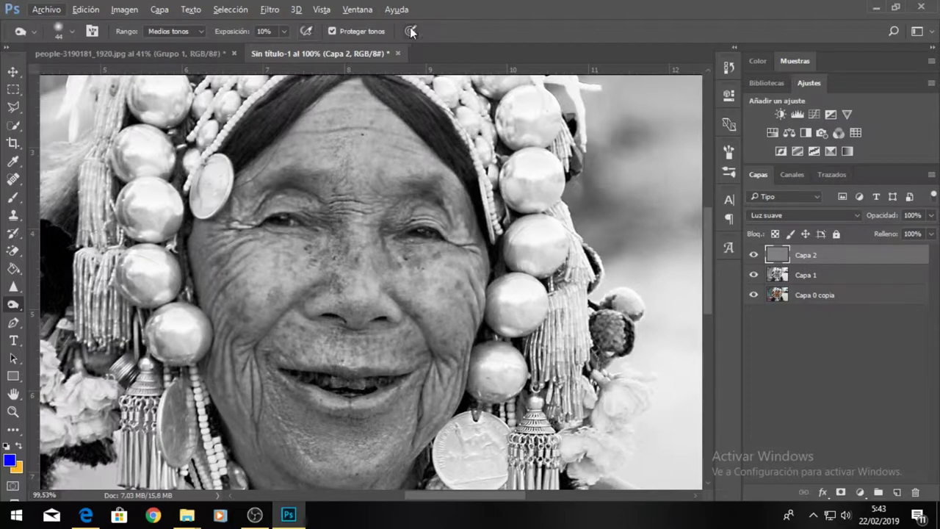
scroll(290, 138, up, 3)
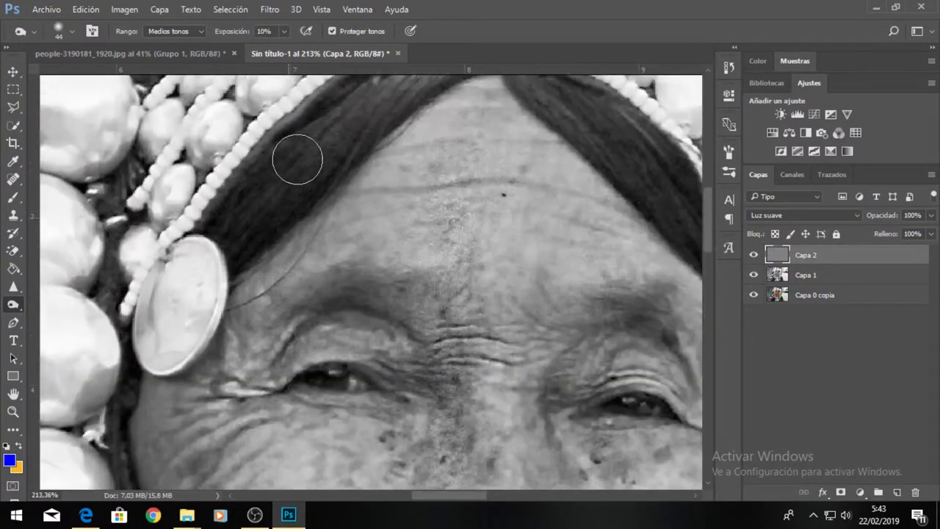
scroll(316, 160, up, 3)
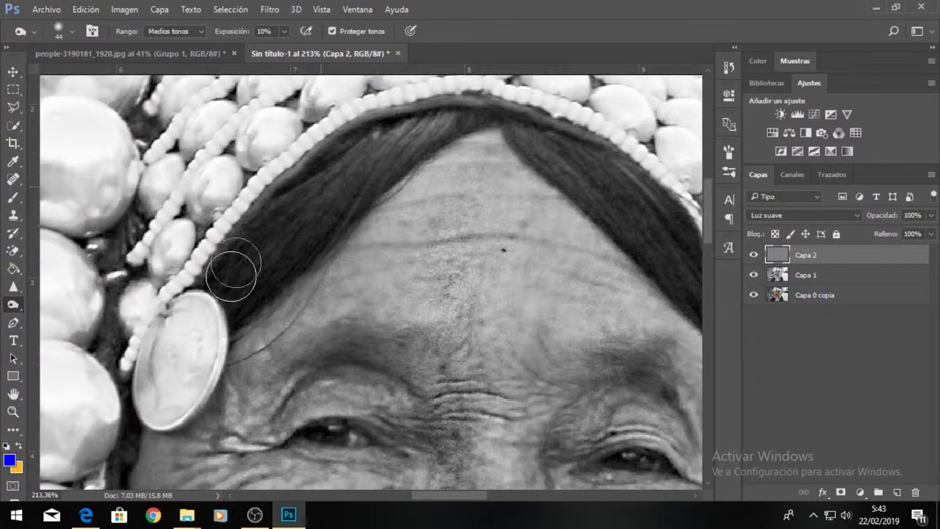
- Darken the hair at the left temple, across the forehead, and along the hairline under the headdress
mouse_move(232, 272)
mouse_down()
mouse_move(431, 126)
mouse_move(331, 214)
mouse_move(342, 168)
mouse_move(248, 250)
mouse_up()
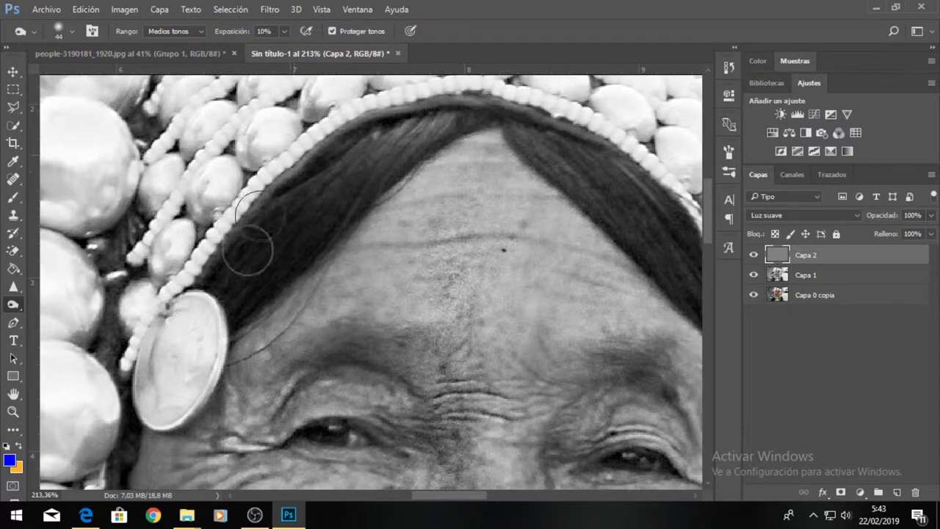
drag(529, 119, 653, 262)
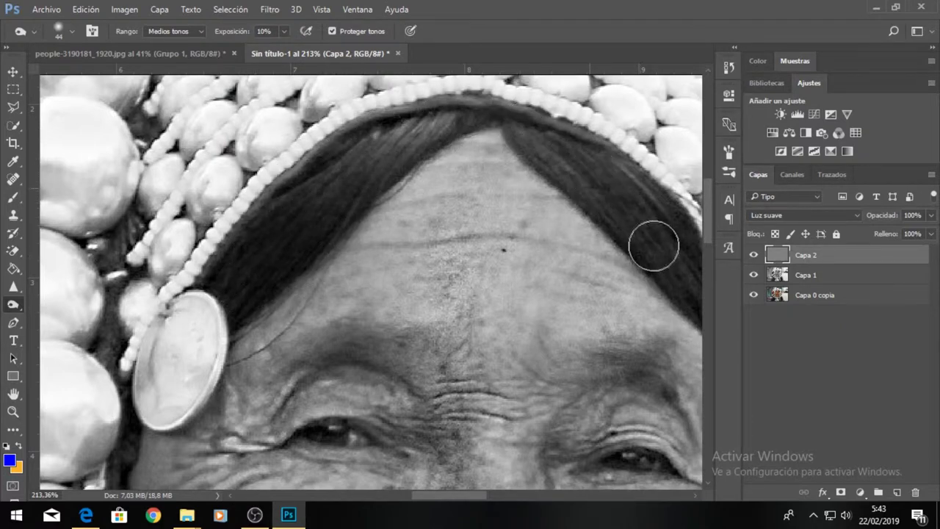
scroll(650, 245, down, 2)
scroll(646, 242, down, 2)
scroll(638, 244, down, 1)
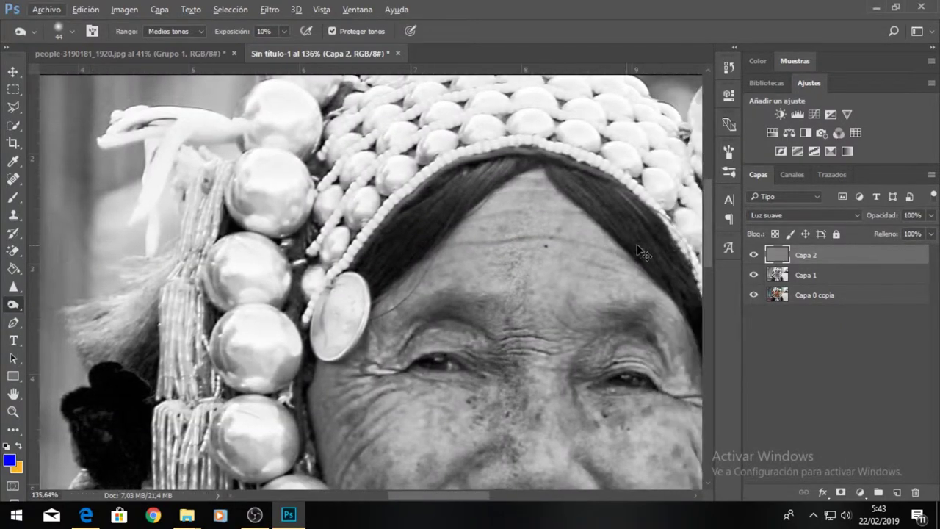
mouse_move(637, 244)
mouse_down()
mouse_move(561, 244)
mouse_move(672, 393)
mouse_move(645, 316)
mouse_move(665, 235)
mouse_move(637, 203)
mouse_move(627, 167)
mouse_move(620, 235)
mouse_up()
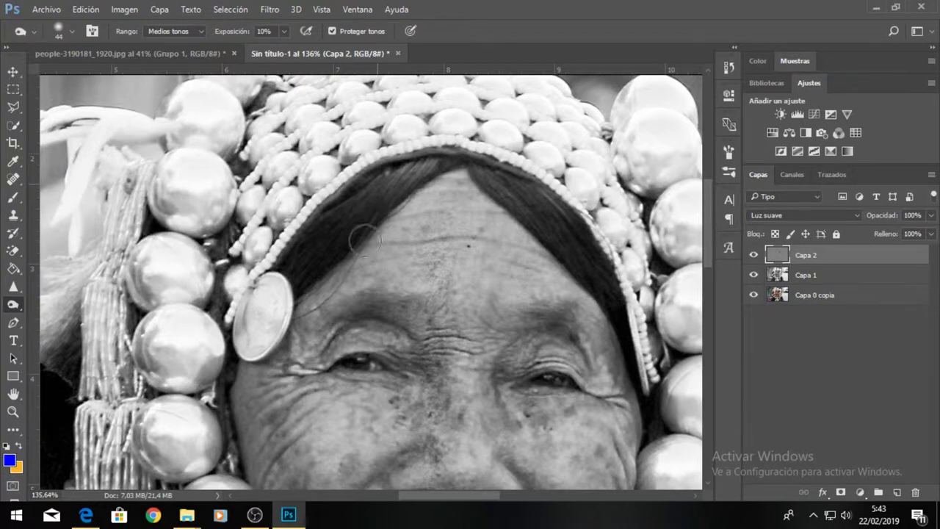
mouse_move(365, 240)
mouse_down()
mouse_move(467, 160)
mouse_move(581, 248)
mouse_move(629, 325)
mouse_move(514, 166)
mouse_move(607, 272)
mouse_move(645, 349)
mouse_move(655, 409)
mouse_up()
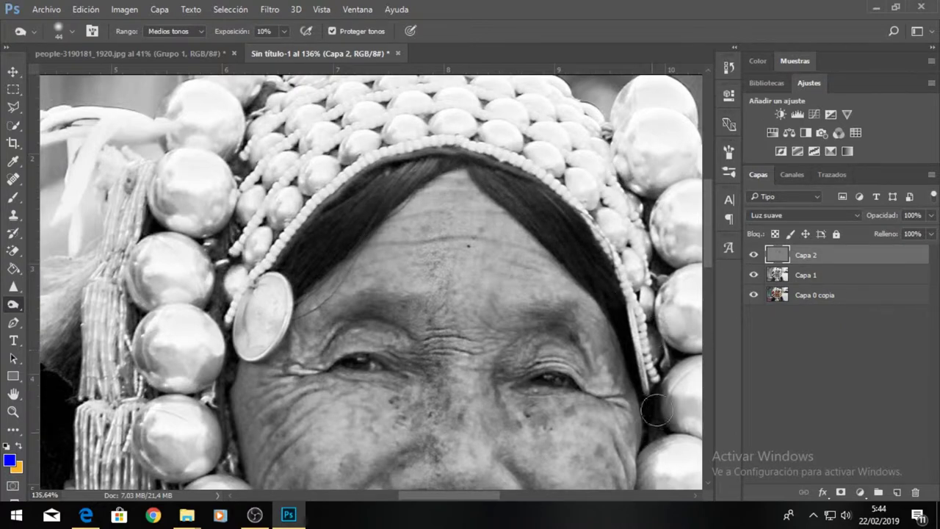
- Set the toning brush size to 15 px
scroll(563, 367, up, 3)
scroll(479, 293, up, 3)
right_click(476, 263)
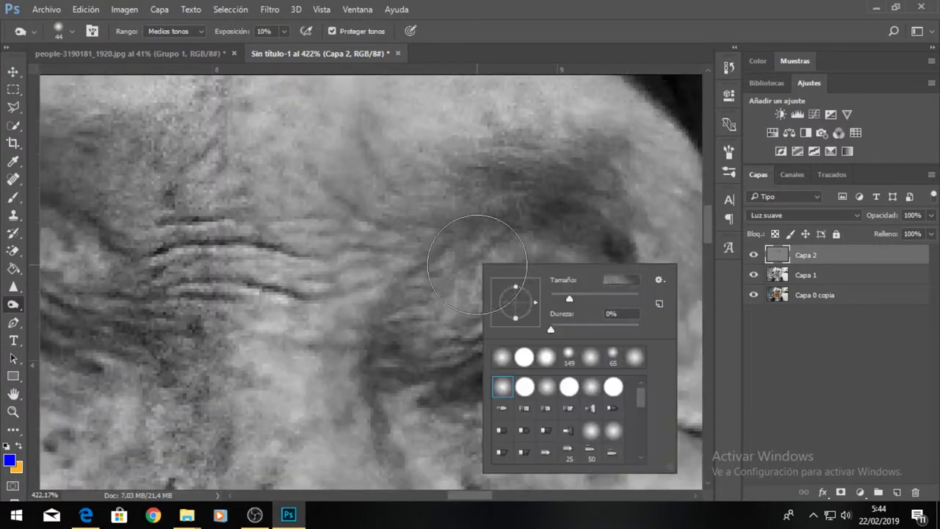
text(15)
key(Return)
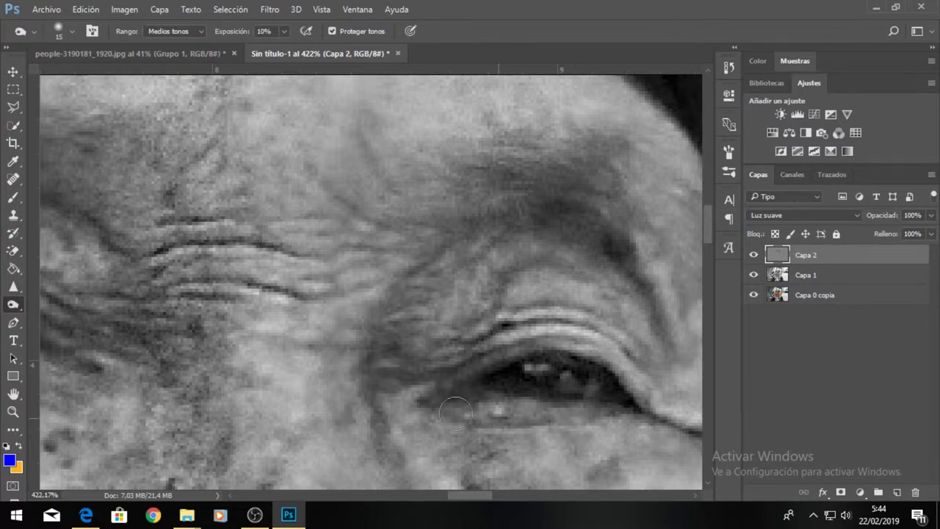
- Zoom around the eyes, nose and mouth to work on the wrinkles
scroll(418, 353, down, 5)
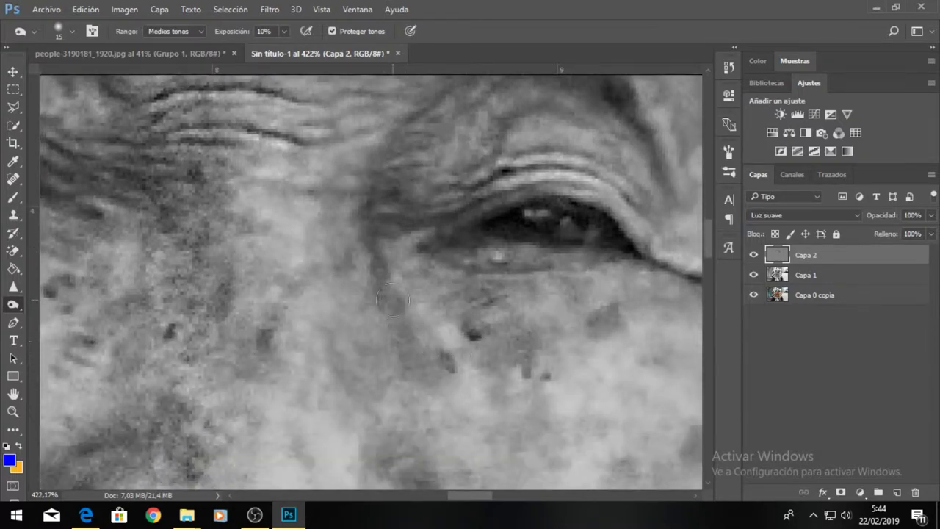
scroll(441, 444, down, 3)
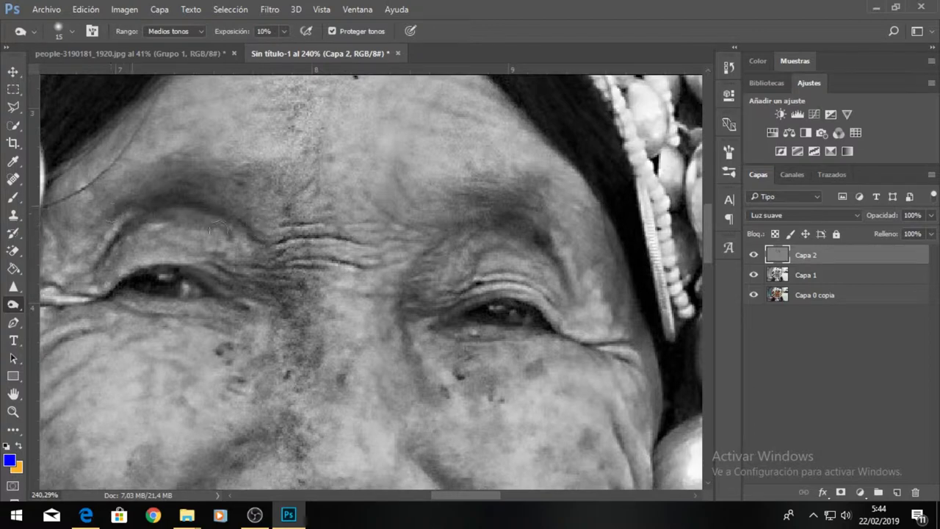
scroll(238, 282, down, 2)
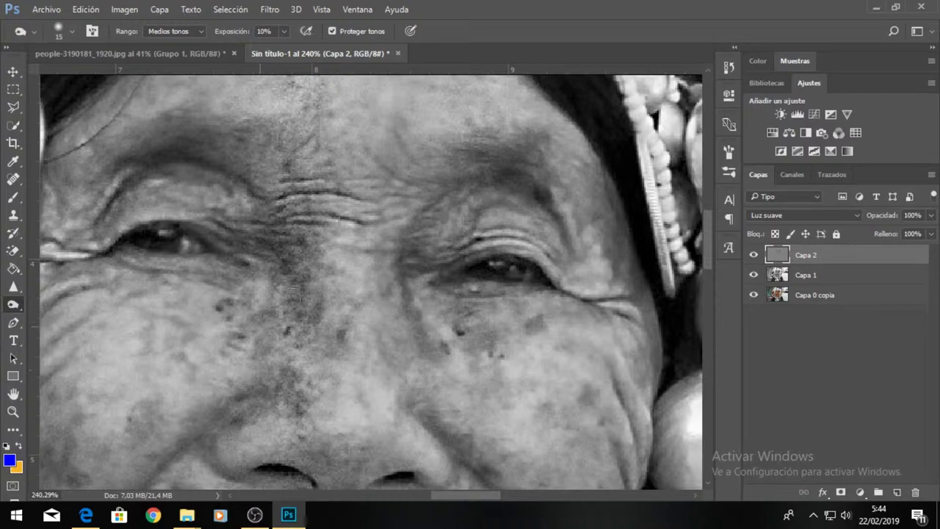
scroll(244, 352, down, 3)
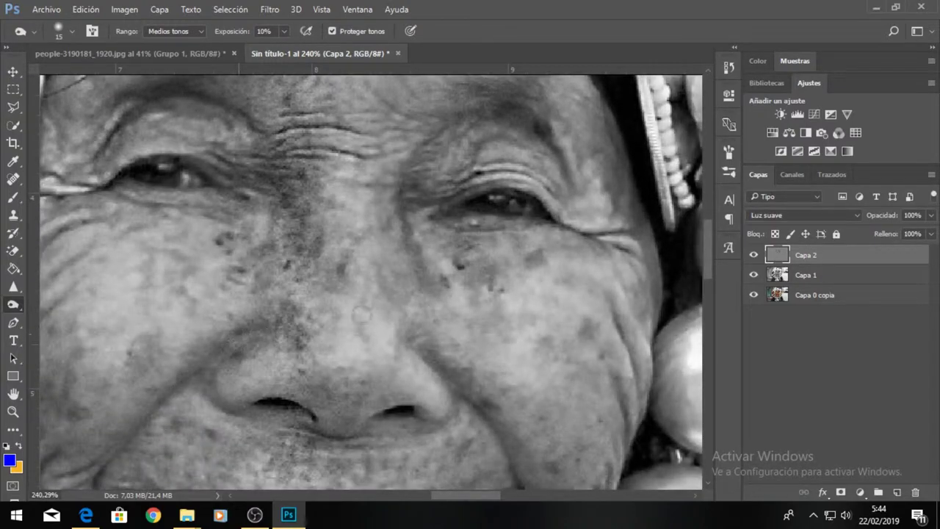
scroll(238, 354, down, 2)
scroll(242, 348, down, 2)
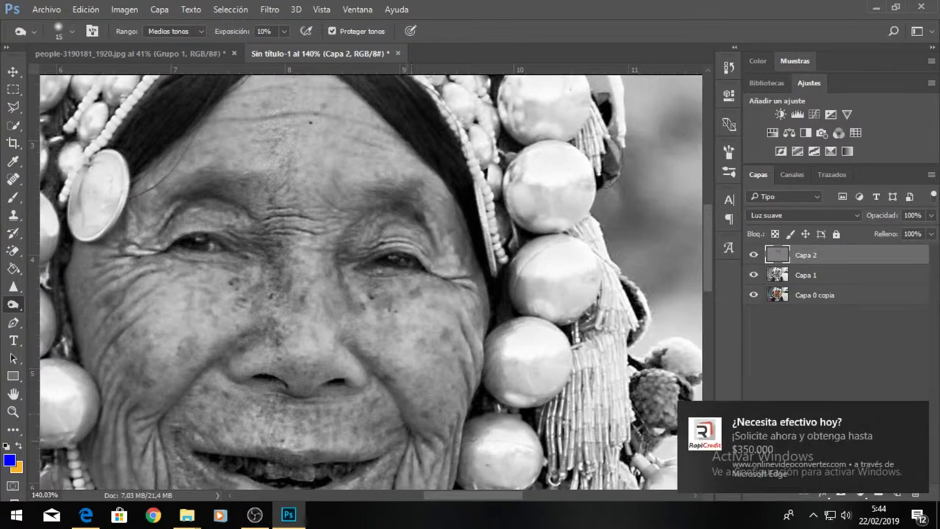
scroll(395, 452, down, 3)
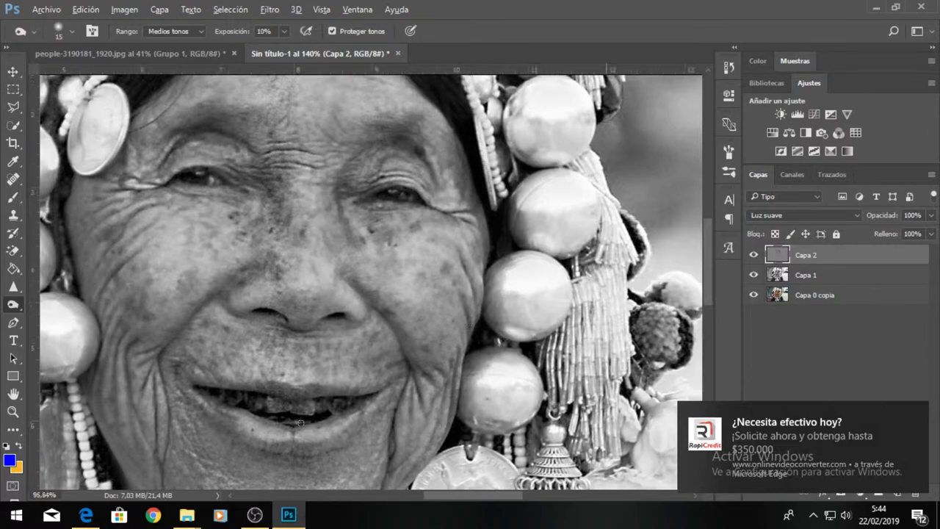
scroll(408, 343, down, 2)
scroll(221, 250, up, 3)
scroll(199, 242, up, 2)
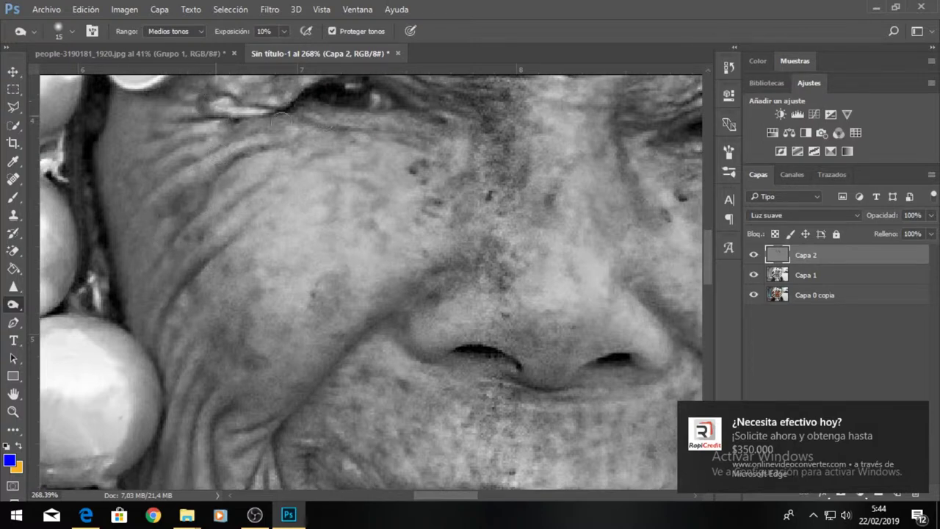
scroll(294, 119, up, 3)
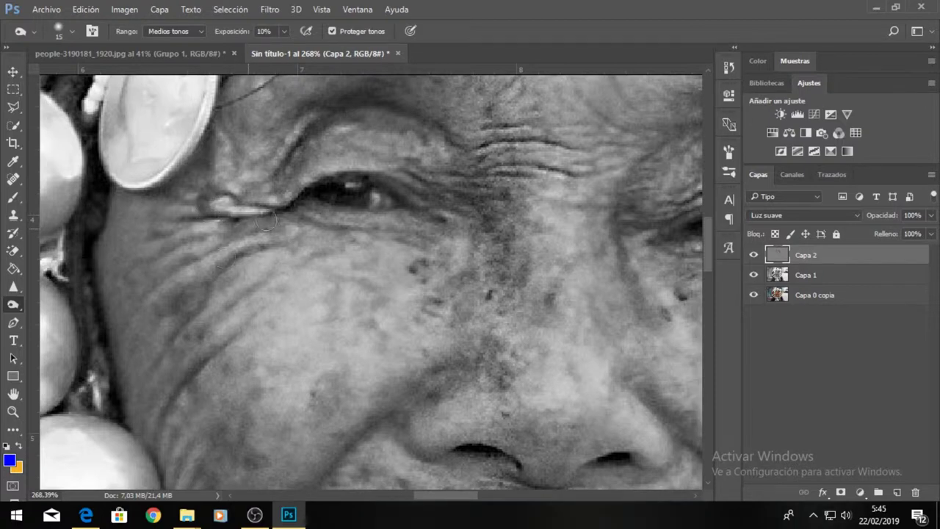
scroll(185, 334, down, 2)
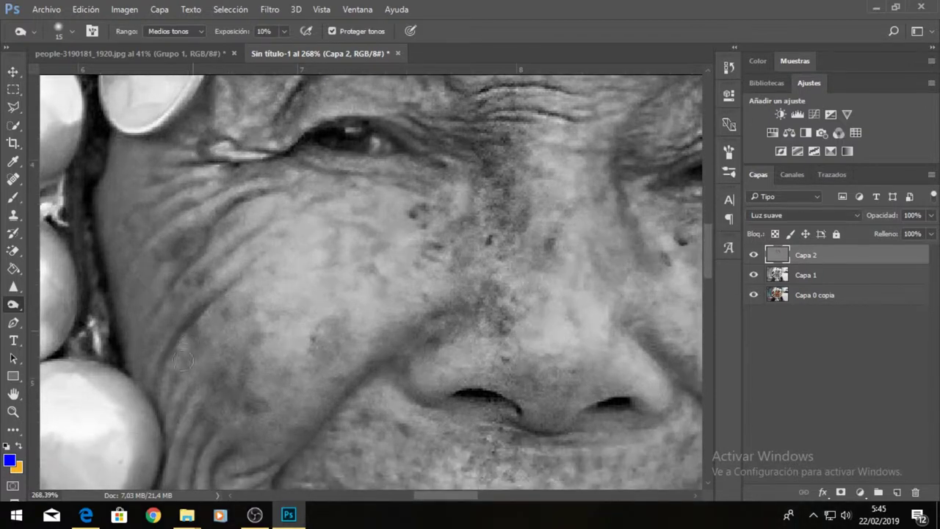
scroll(190, 384, down, 4)
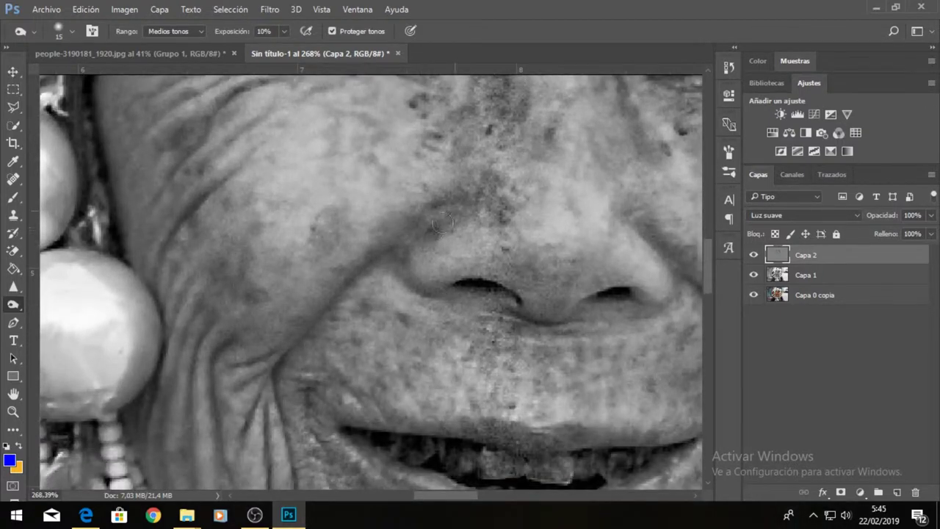
scroll(261, 432, down, 2)
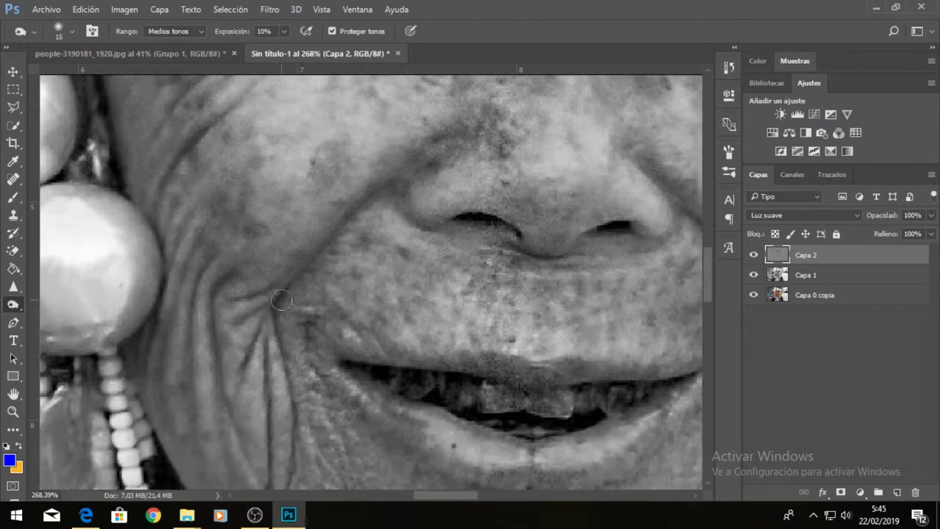
scroll(293, 437, down, 3)
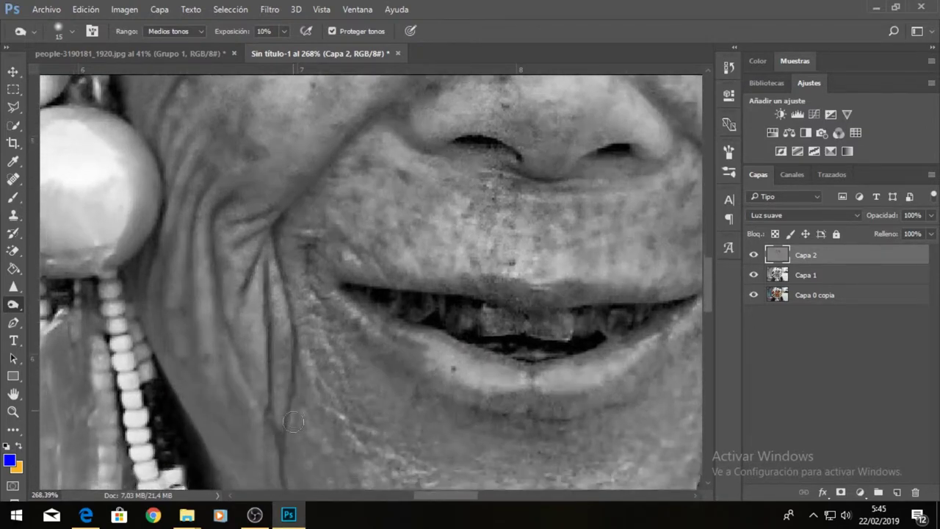
scroll(283, 397, down, 1)
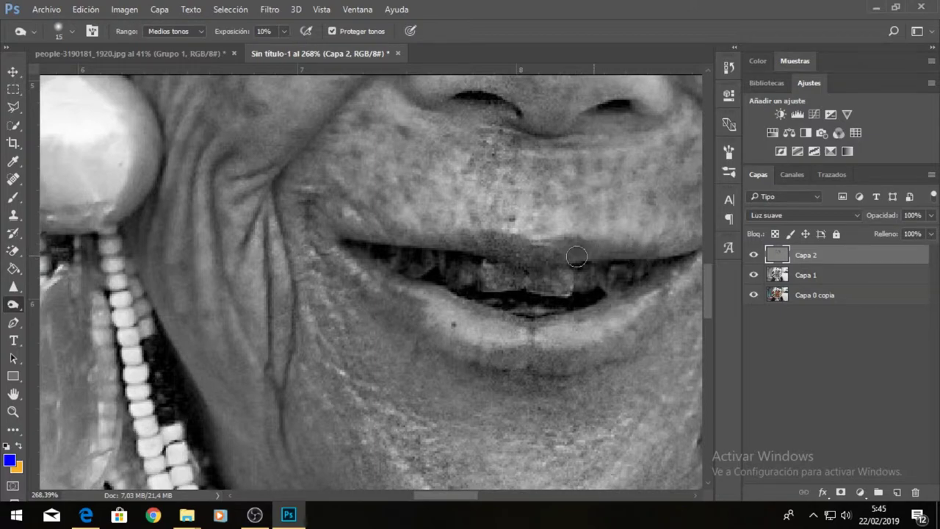
- Enlarge the dodge brush to 44 px
scroll(406, 232, down, 5)
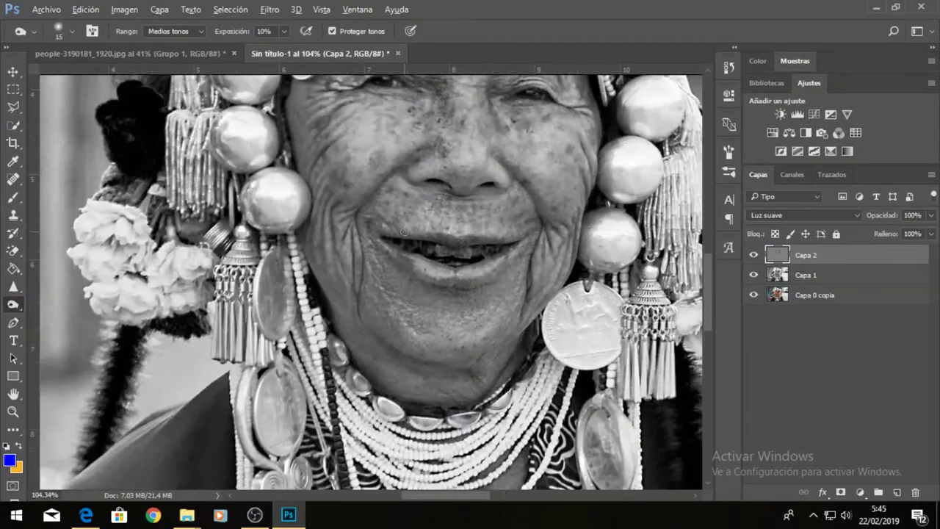
scroll(455, 242, down, 1)
scroll(504, 259, down, 3)
scroll(504, 259, down, 1)
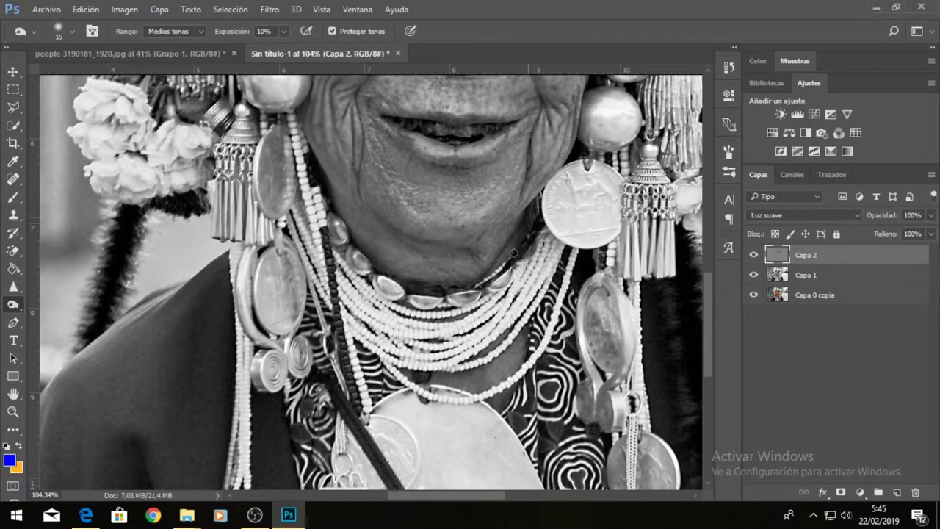
right_click(461, 279)
drag(498, 313, 552, 314)
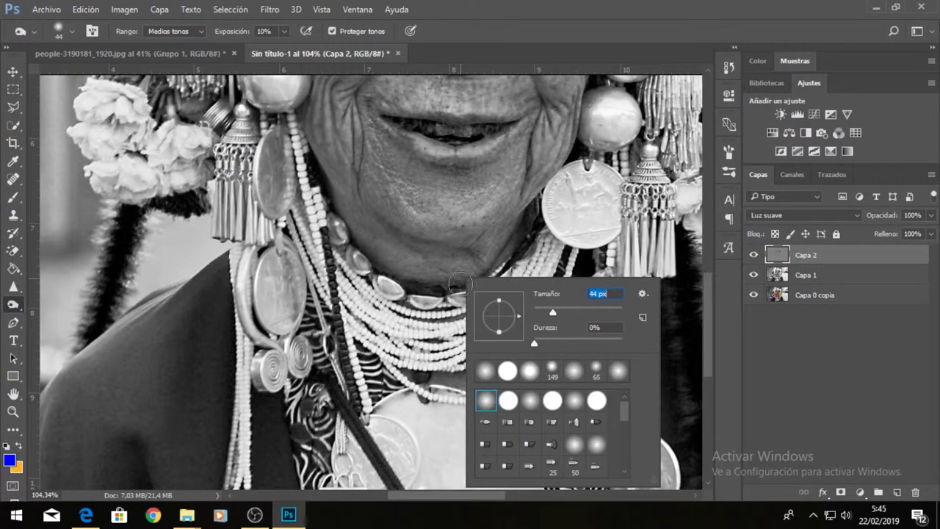
key(Return)
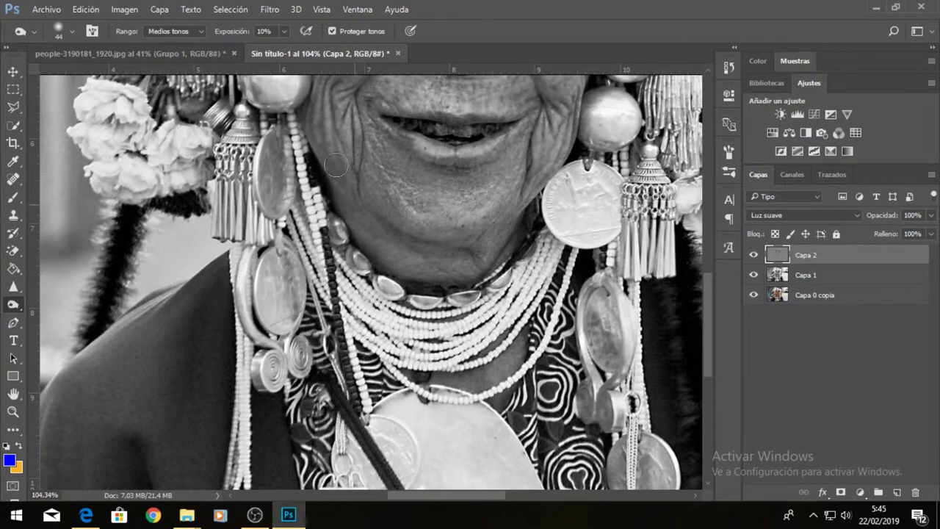
- Lighten the right shoulder's sleeve and beads, then the dark left sleeve
key(ctrl+0)
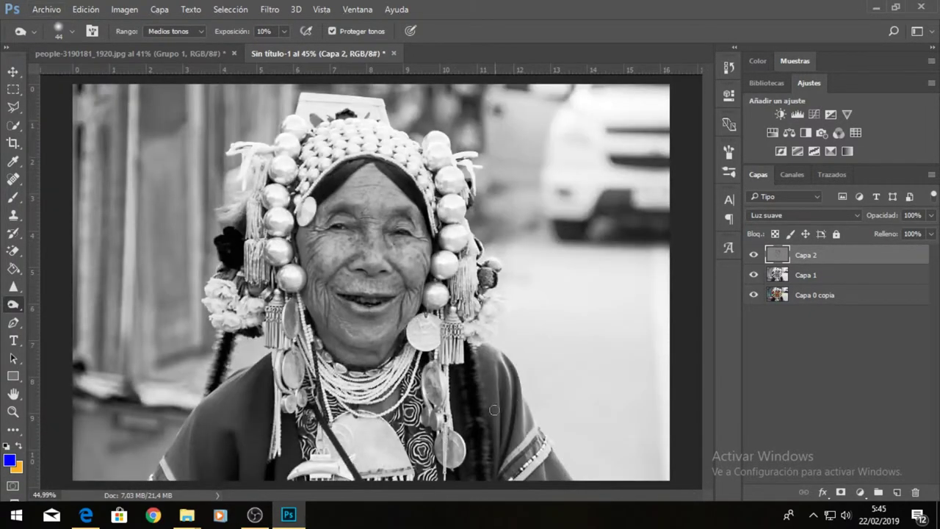
scroll(494, 409, up, 5)
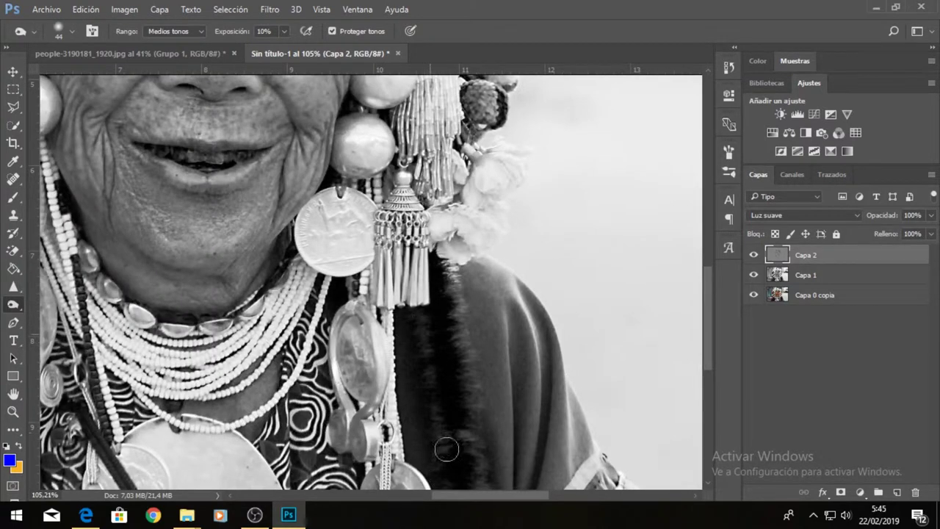
scroll(444, 417, down, 1)
scroll(445, 383, down, 2)
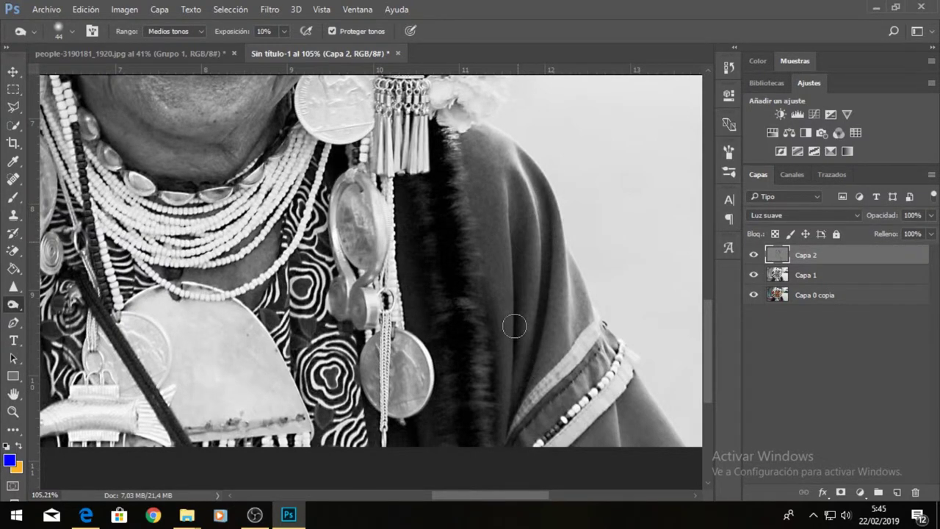
scroll(514, 326, up, 2)
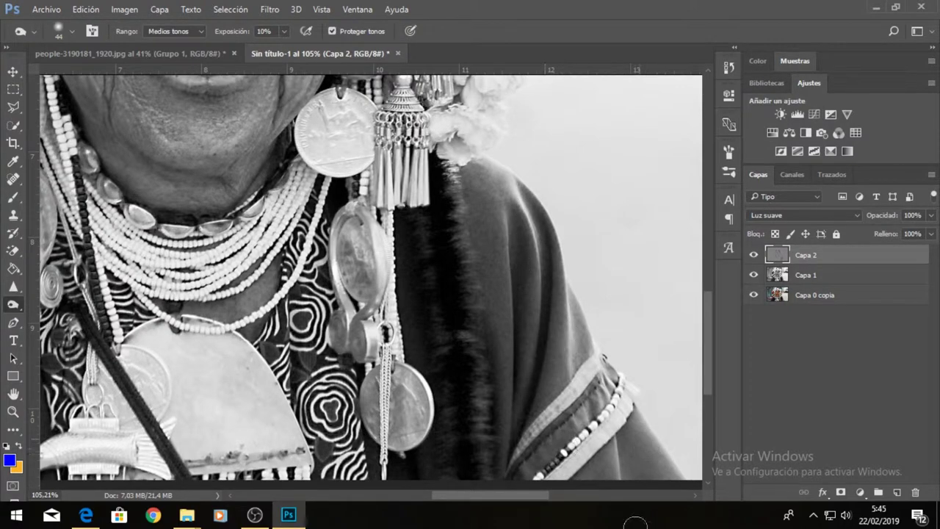
mouse_move(628, 452)
mouse_down()
mouse_move(617, 423)
mouse_move(587, 470)
mouse_move(613, 420)
mouse_up()
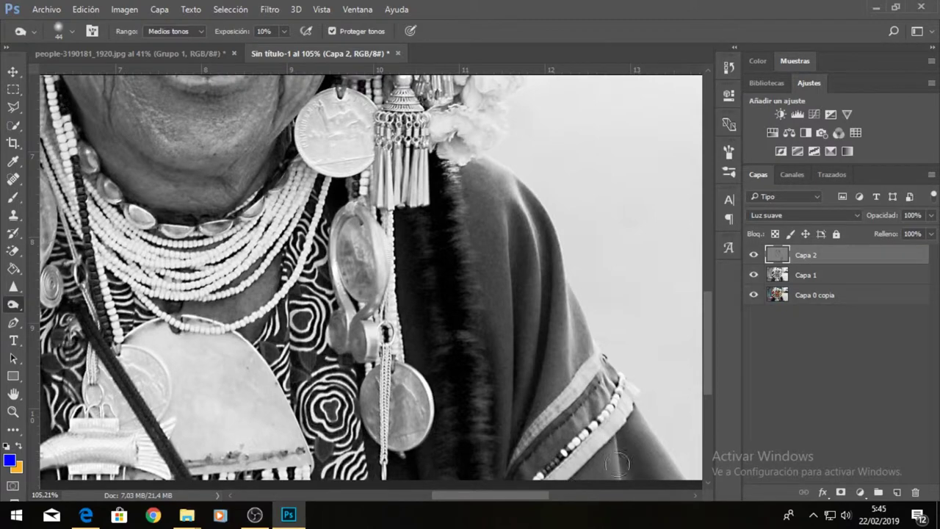
scroll(260, 429, down, 2)
scroll(297, 420, down, 1)
scroll(302, 419, left, 1)
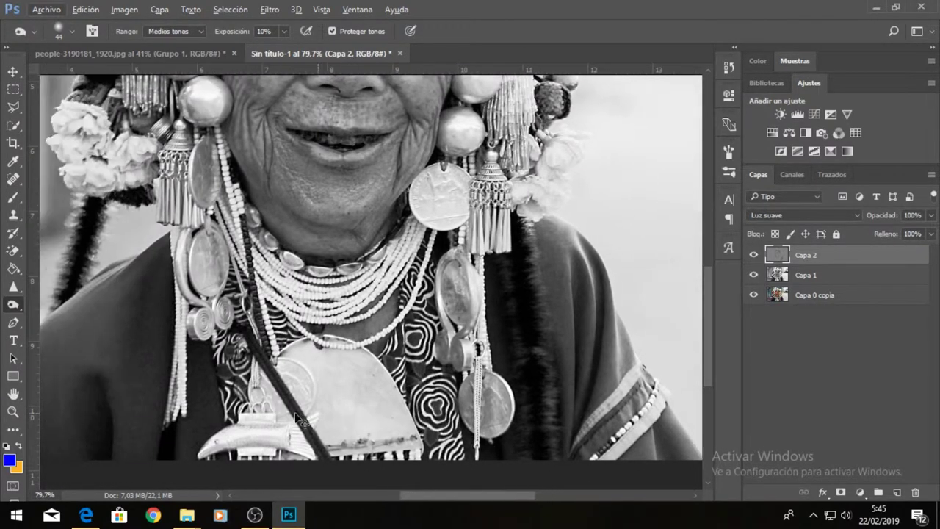
scroll(265, 421, left, 3)
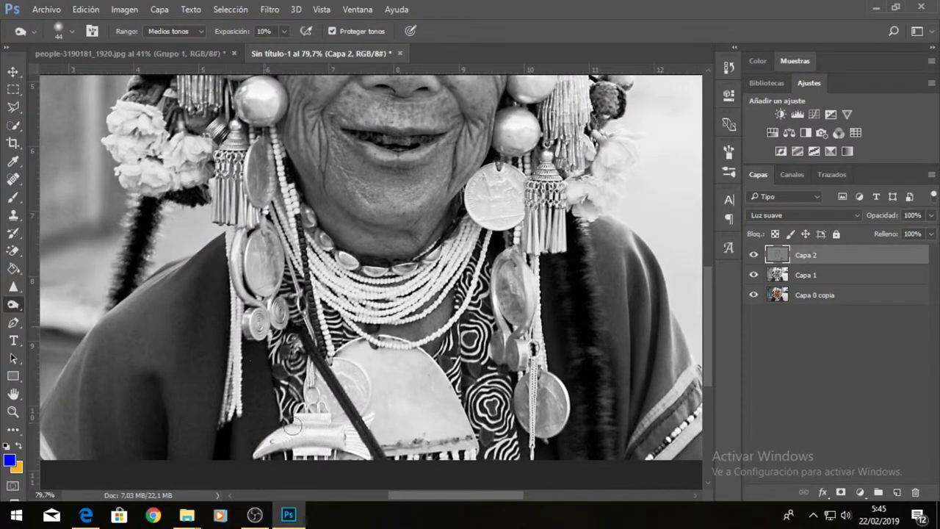
mouse_move(228, 425)
mouse_down()
mouse_move(154, 399)
mouse_move(150, 385)
mouse_up()
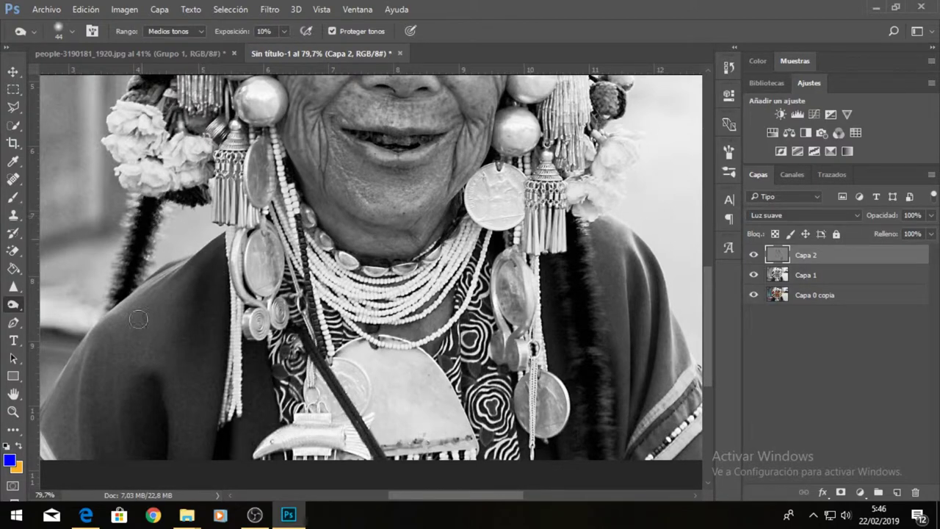
- Dodge the dark area beneath the flowers and the dark hair beside the headdress
scroll(173, 219, up, 3)
scroll(174, 220, up, 2)
scroll(173, 219, up, 5)
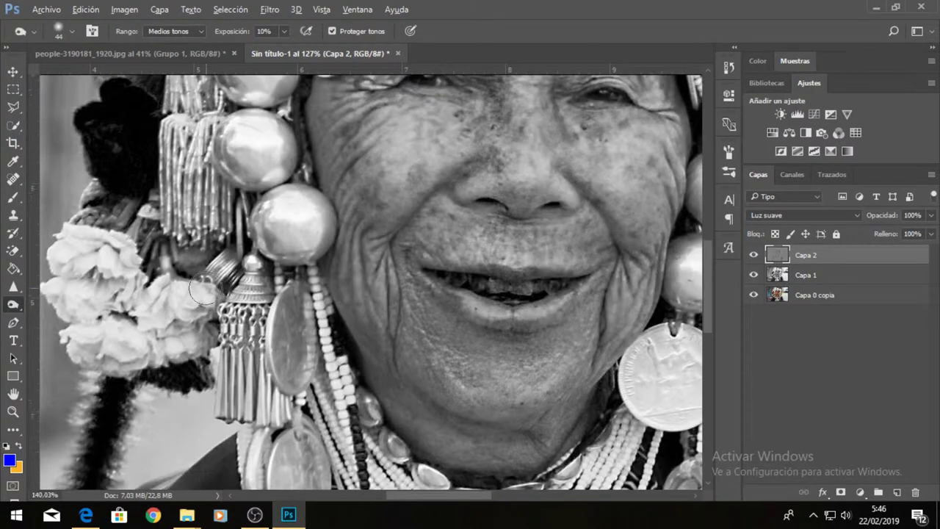
drag(158, 470, 190, 383)
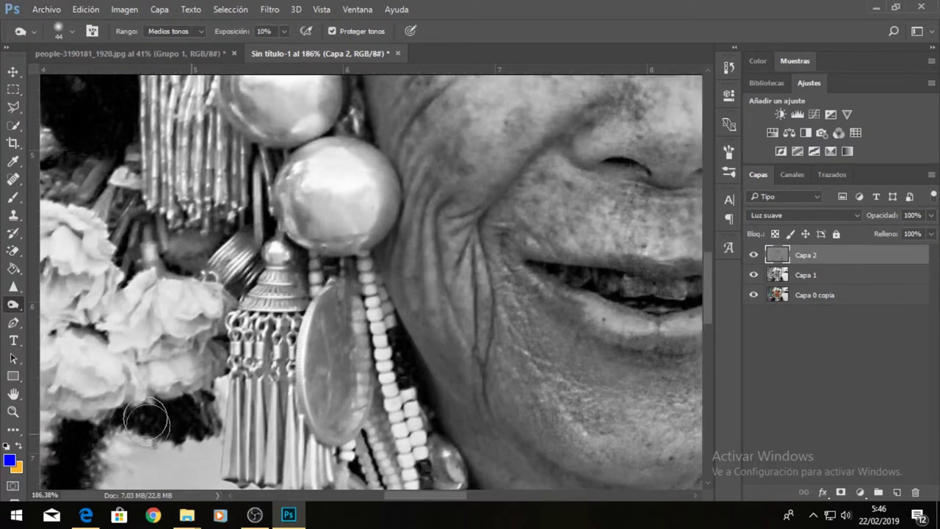
scroll(189, 382, up, 2)
scroll(190, 382, down, 5)
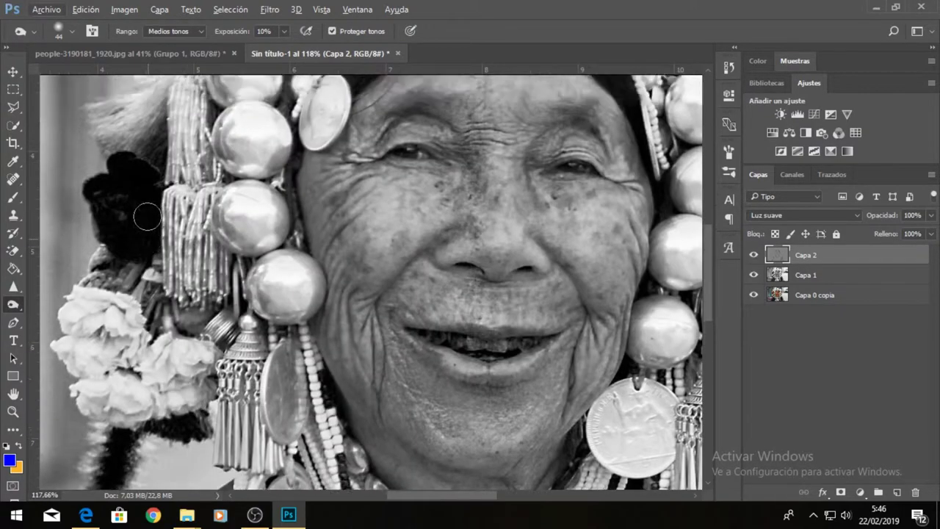
scroll(140, 221, up, 2)
drag(149, 247, 147, 279)
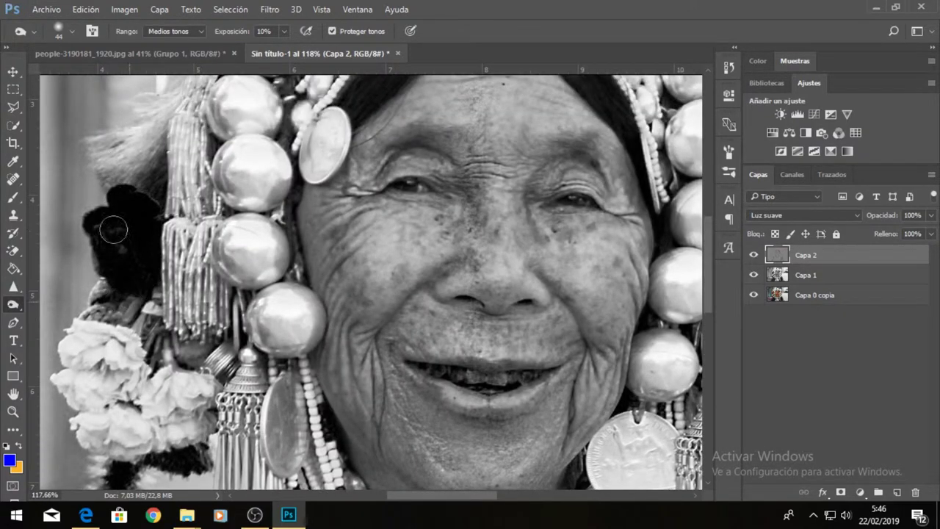
- Zoom in and out to review the dodged areas around the face
scroll(243, 260, down, 3)
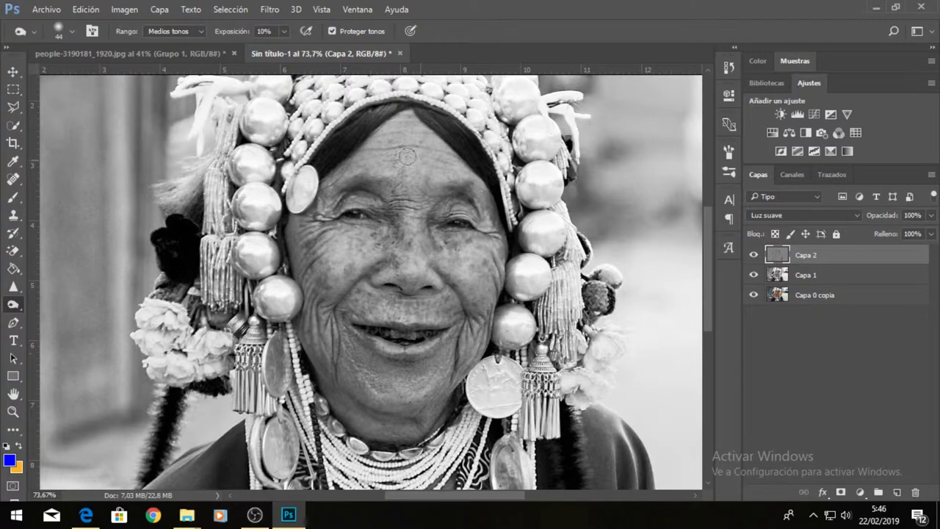
scroll(348, 269, down, 2)
scroll(348, 269, down, 2)
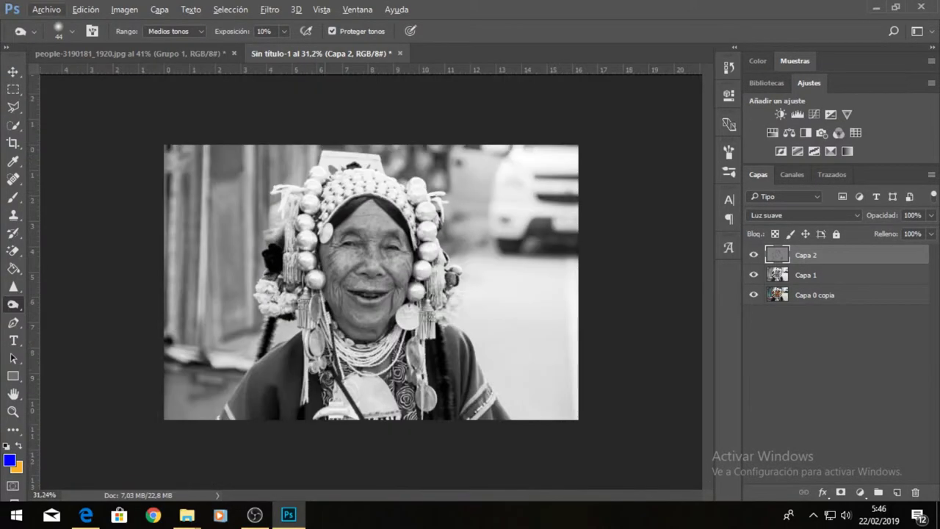
scroll(367, 323, up, 3)
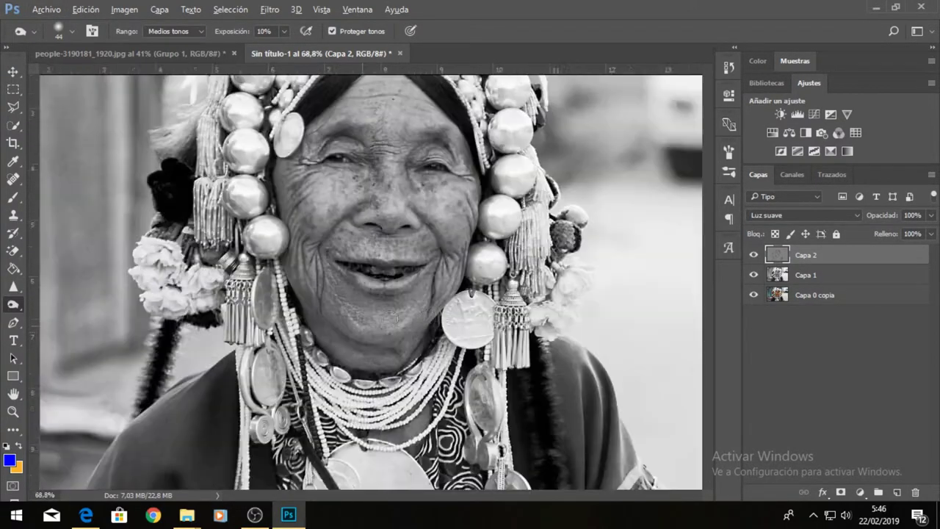
scroll(367, 323, up, 2)
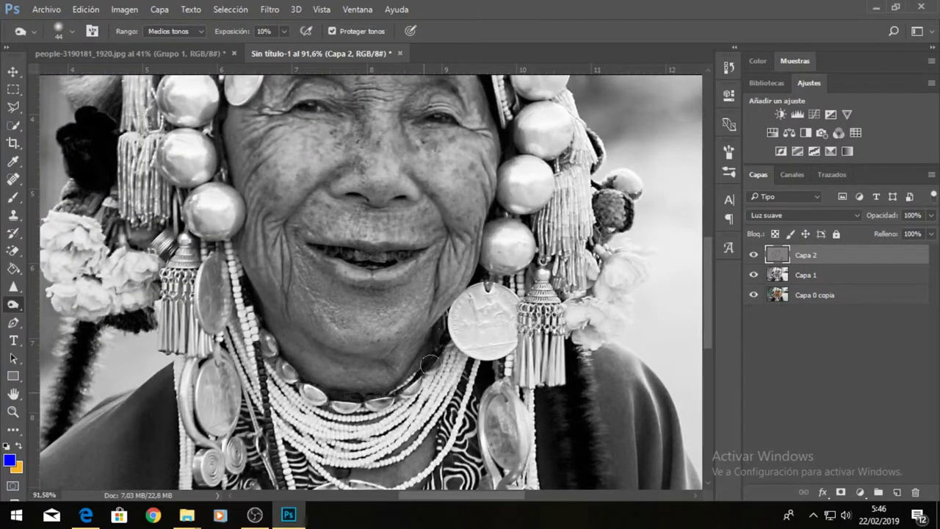
scroll(441, 309, up, 1)
scroll(375, 305, up, 1)
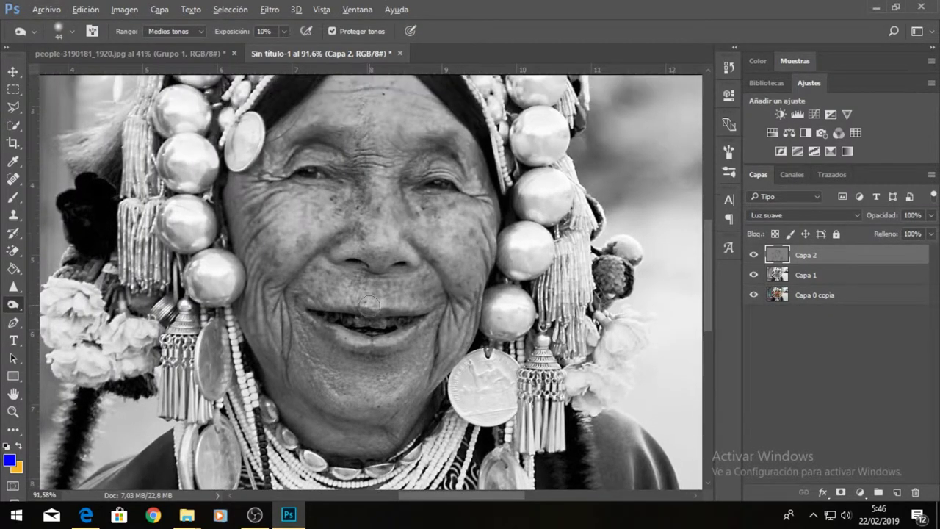
scroll(386, 332, up, 2)
scroll(387, 332, up, 1)
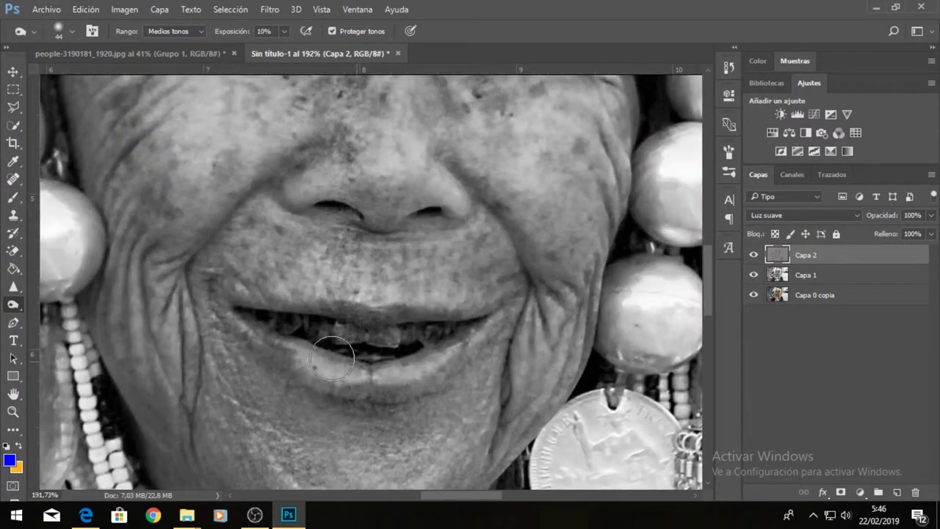
scroll(357, 360, down, 2)
scroll(441, 367, down, 2)
scroll(679, 378, down, 1)
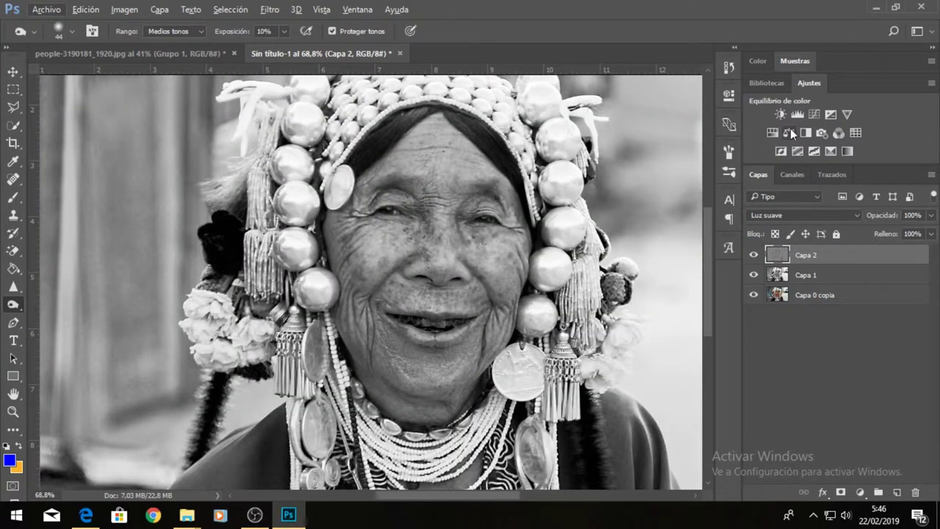
- Add Curvas 1, raising the midtones to about 102→133 with a shadow point at 15→35
click(814, 114)
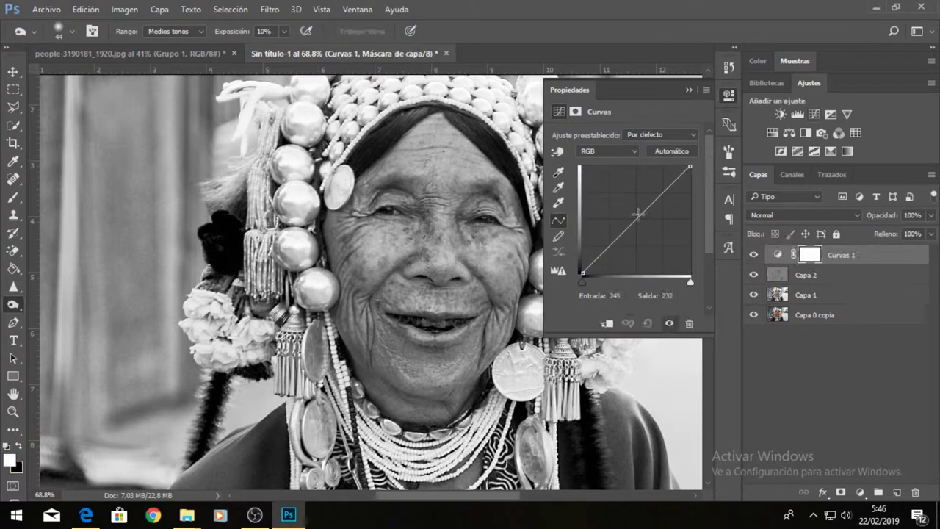
drag(626, 232, 625, 216)
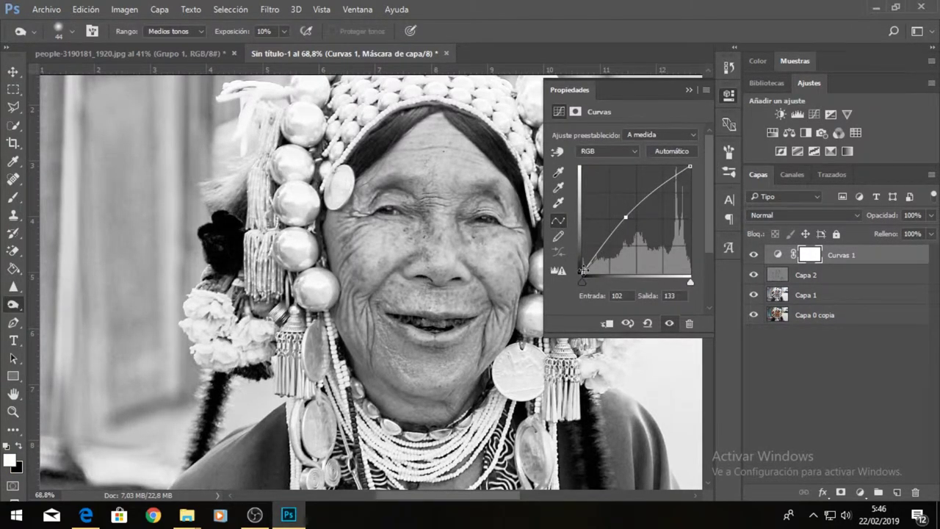
mouse_move(596, 254)
mouse_down()
mouse_move(600, 265)
mouse_move(588, 259)
mouse_up()
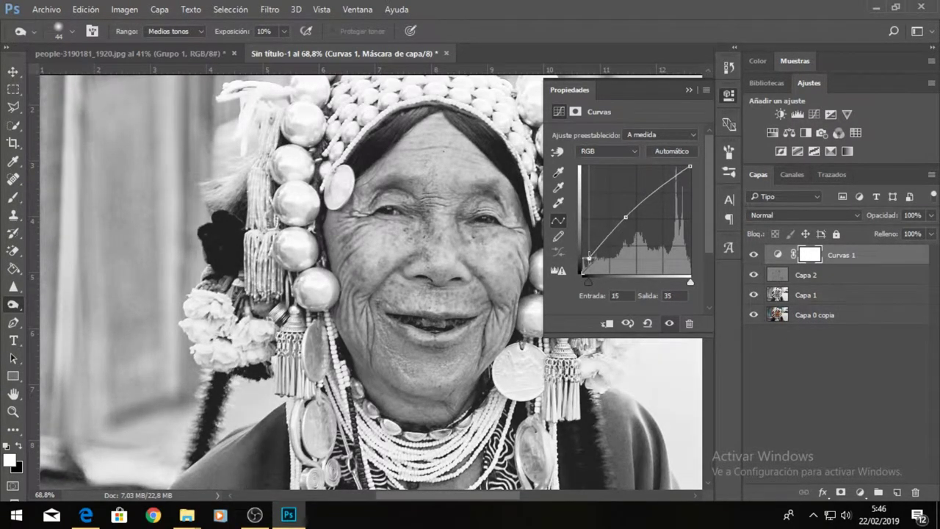
scroll(432, 147, up, 1)
scroll(434, 151, up, 2)
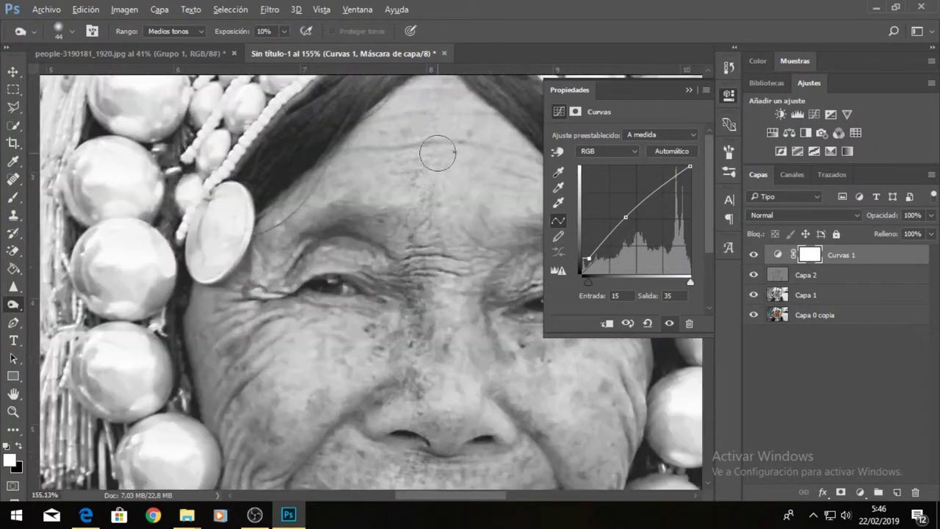
scroll(436, 151, up, 1)
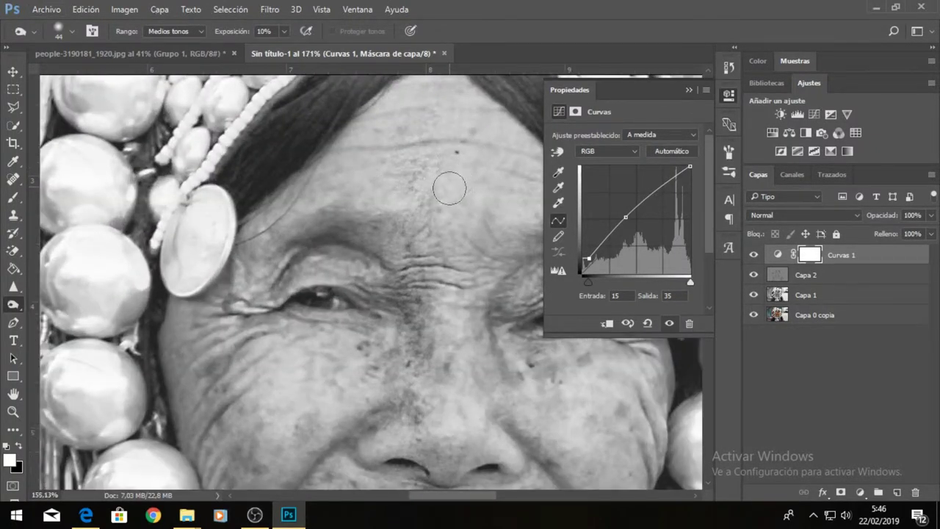
scroll(444, 195, down, 2)
scroll(430, 213, down, 3)
scroll(437, 215, down, 2)
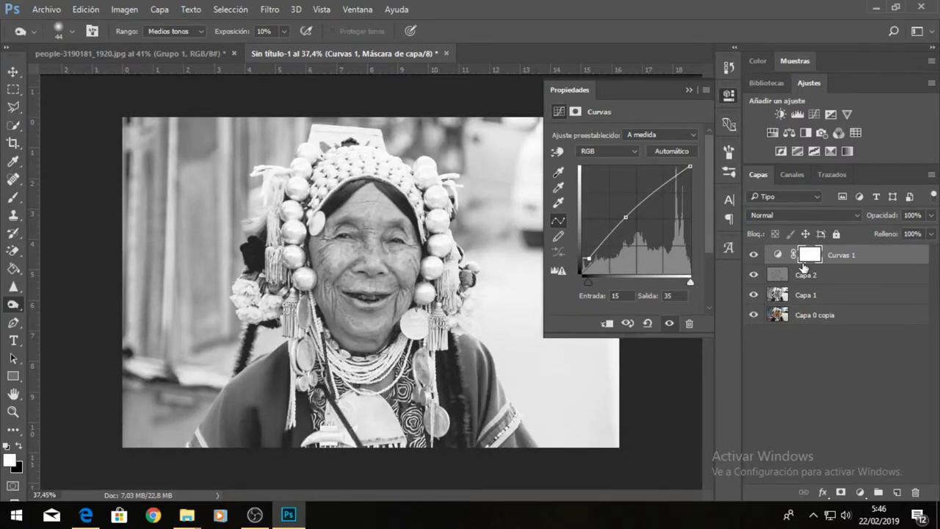
- Invert the Curvas 1 mask to black so the brightening is hidden
key(ctrl+i)
scroll(352, 253, up, 1)
scroll(351, 257, up, 1)
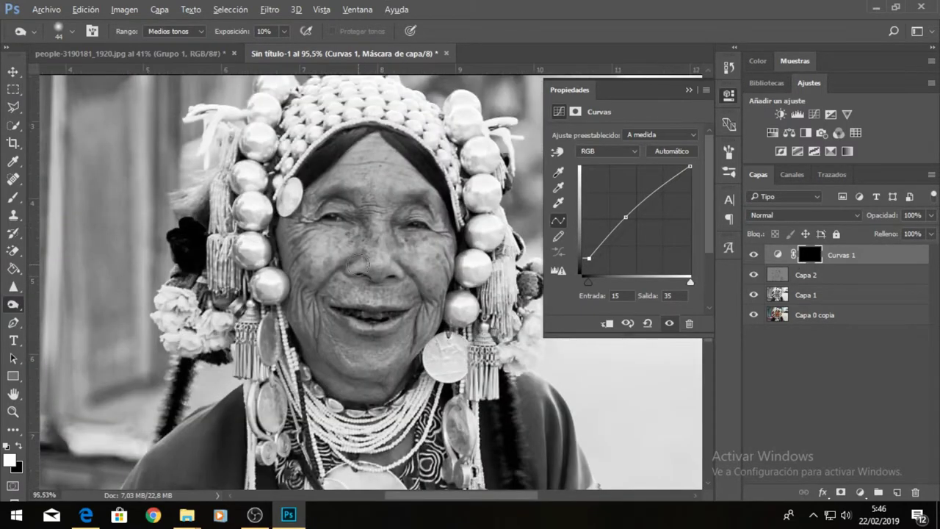
scroll(350, 258, up, 2)
scroll(349, 261, up, 2)
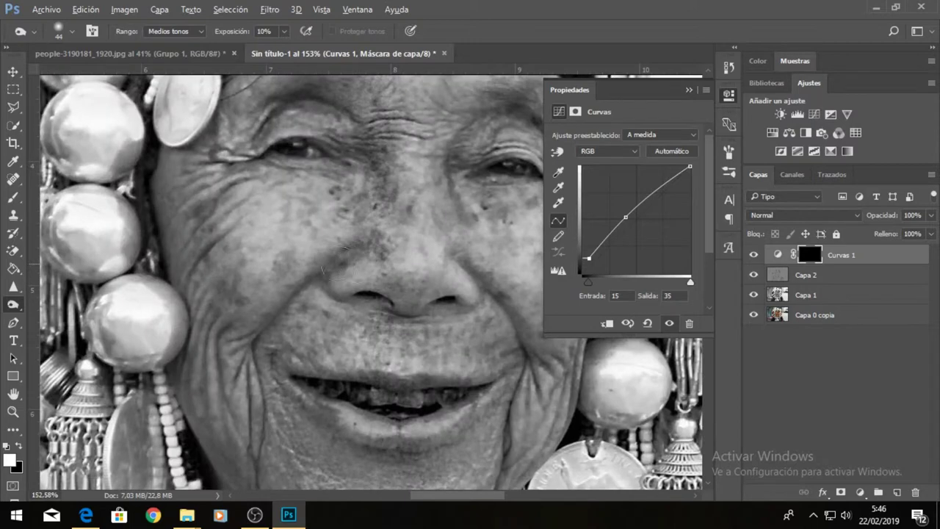
- Switch to a soft Brush and size it down from 42 px to 7 px
click(13, 197)
right_click(287, 245)
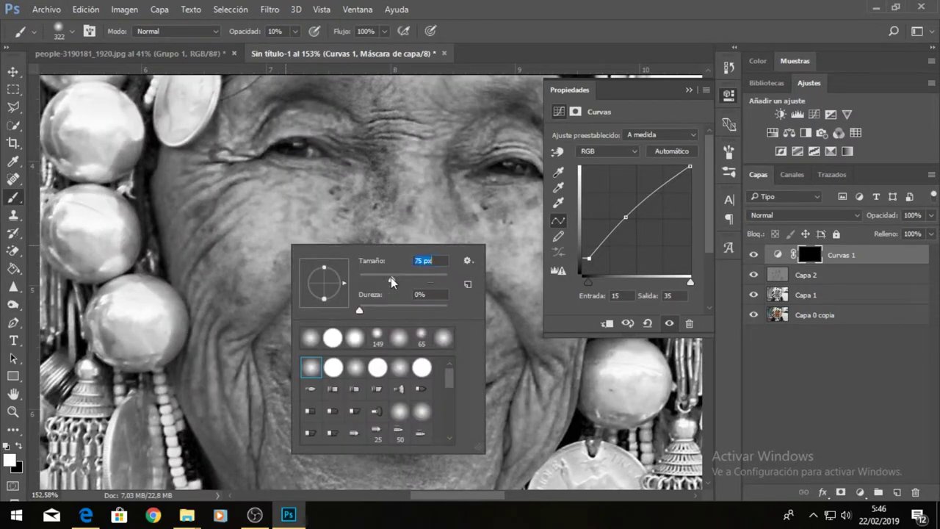
click(265, 213)
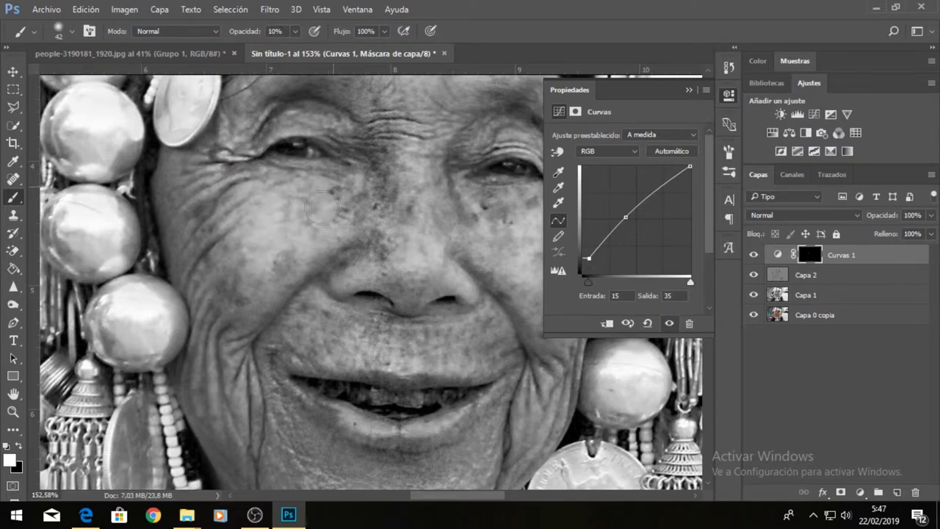
scroll(392, 413, up, 2)
scroll(395, 430, up, 2)
right_click(356, 437)
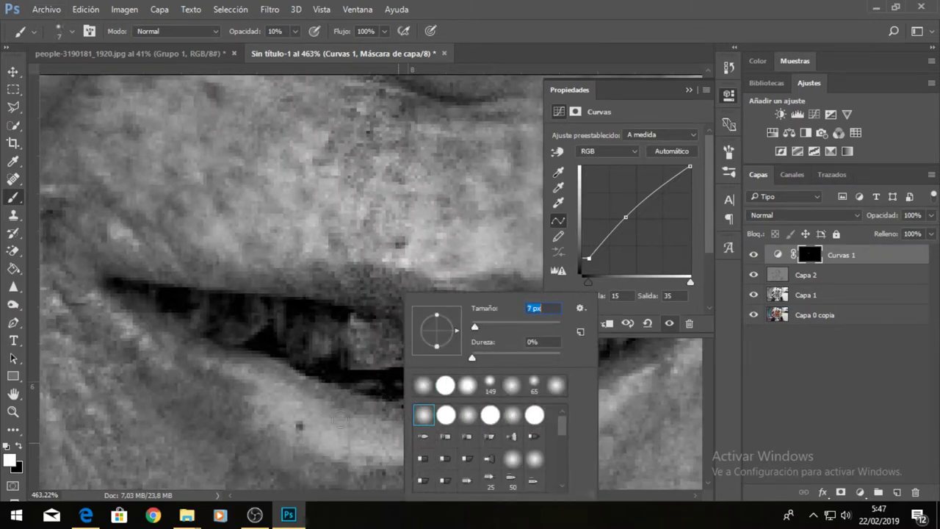
click(338, 419)
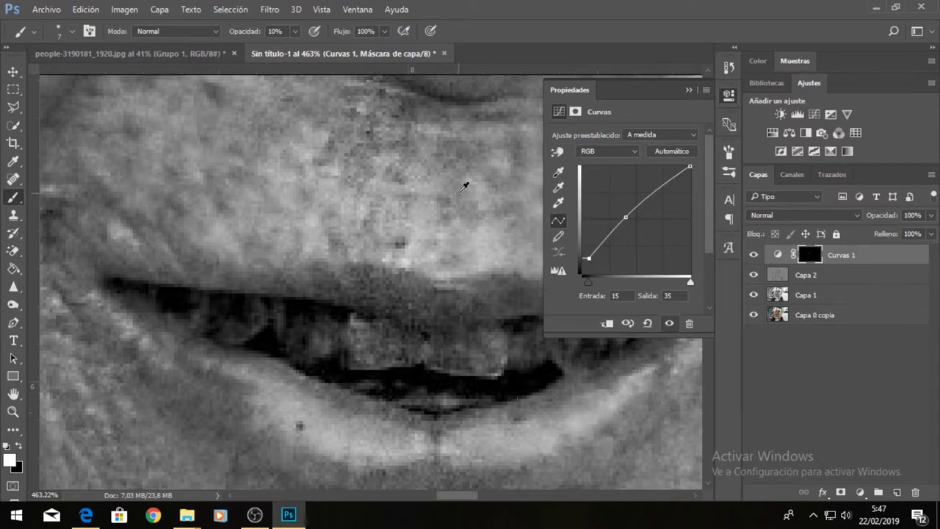
scroll(464, 187, down, 2)
scroll(463, 186, down, 2)
scroll(465, 187, down, 2)
scroll(498, 181, down, 2)
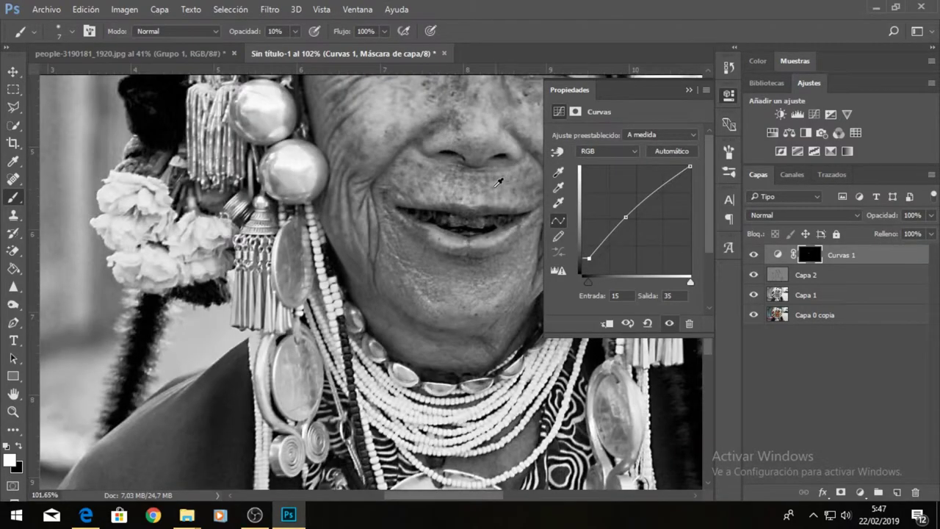
scroll(498, 181, up, 2)
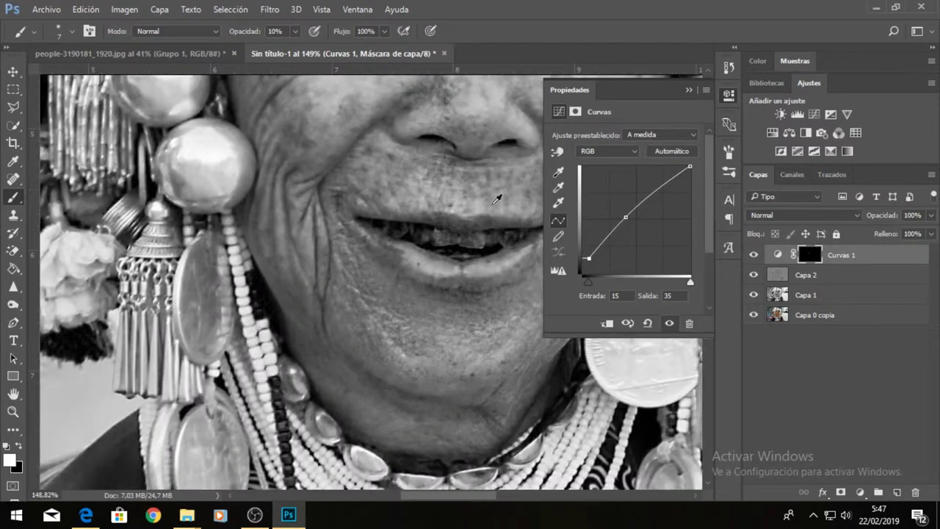
- With a 67 px brush, paint the Curves brightening back onto the chin and cheek
click(755, 255)
scroll(440, 241, down, 2)
scroll(463, 310, up, 3)
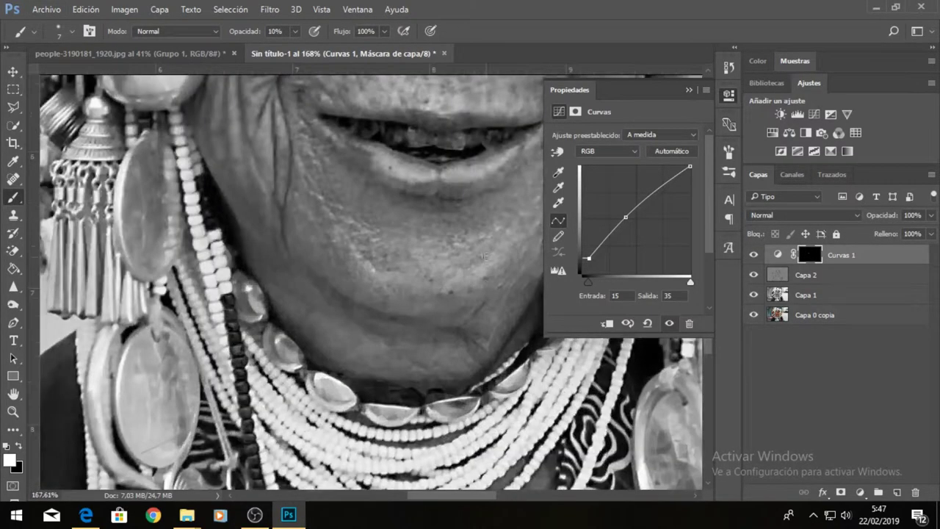
right_click(483, 249)
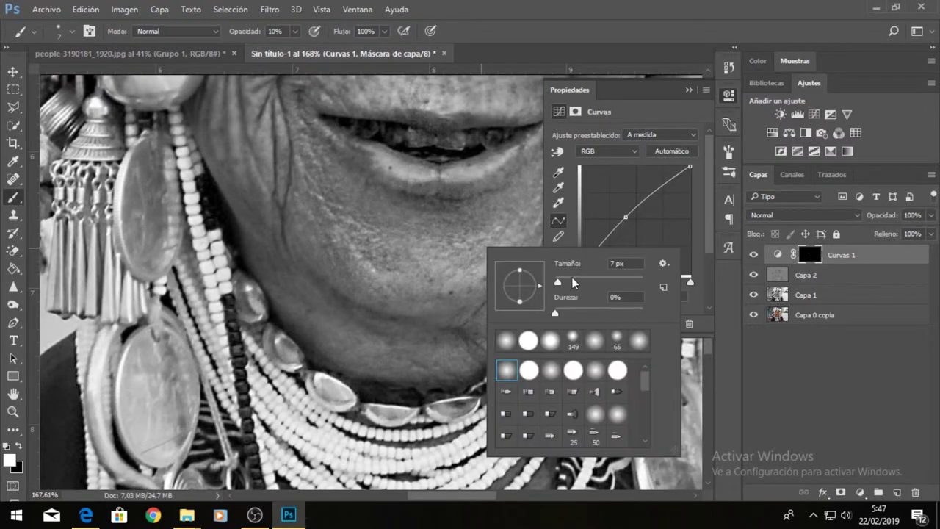
click(465, 249)
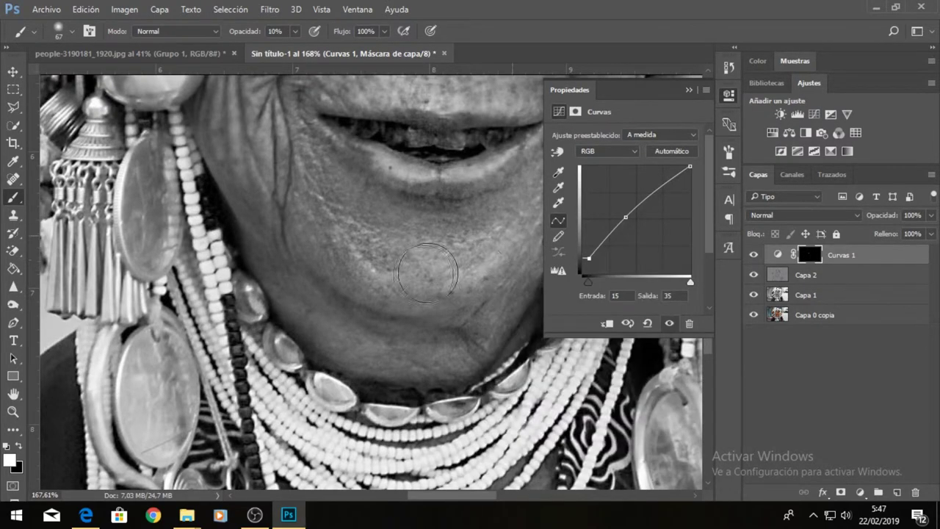
mouse_move(433, 272)
mouse_down()
mouse_move(345, 261)
mouse_move(437, 273)
mouse_up()
scroll(489, 251, down, 3)
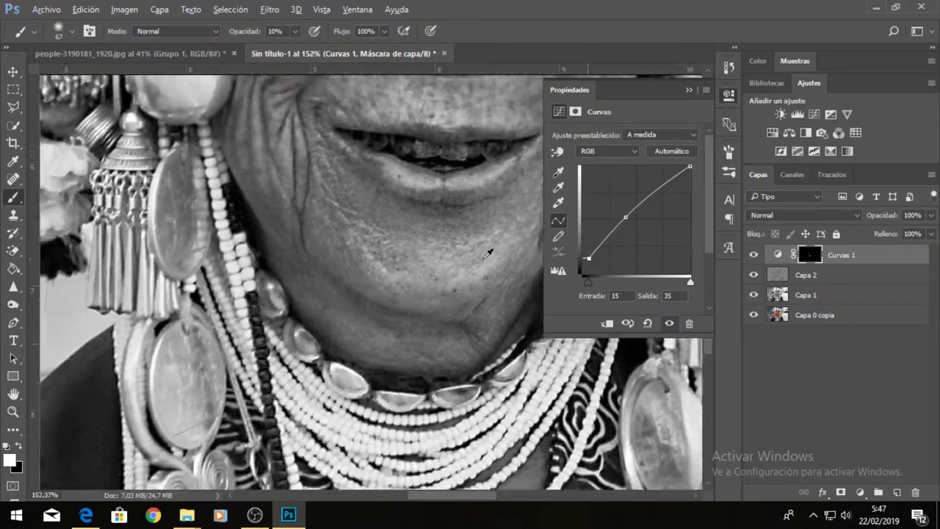
scroll(487, 253, down, 3)
scroll(360, 341, up, 3)
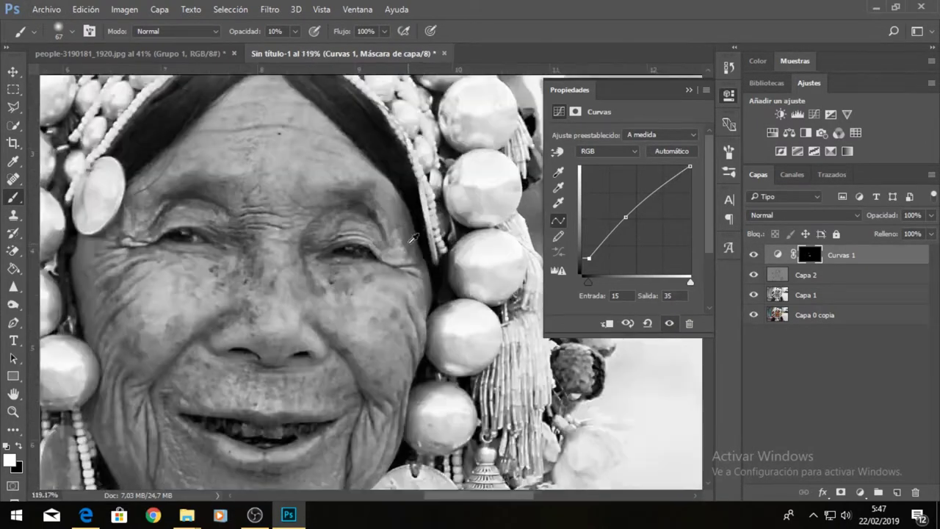
scroll(360, 342, up, 2)
mouse_move(360, 341)
mouse_down()
mouse_move(346, 377)
mouse_move(353, 330)
mouse_move(381, 408)
mouse_up()
- Toggle Curvas 1 off and on to compare, then collapse its properties panel
scroll(304, 351, up, 1)
scroll(304, 351, up, 1)
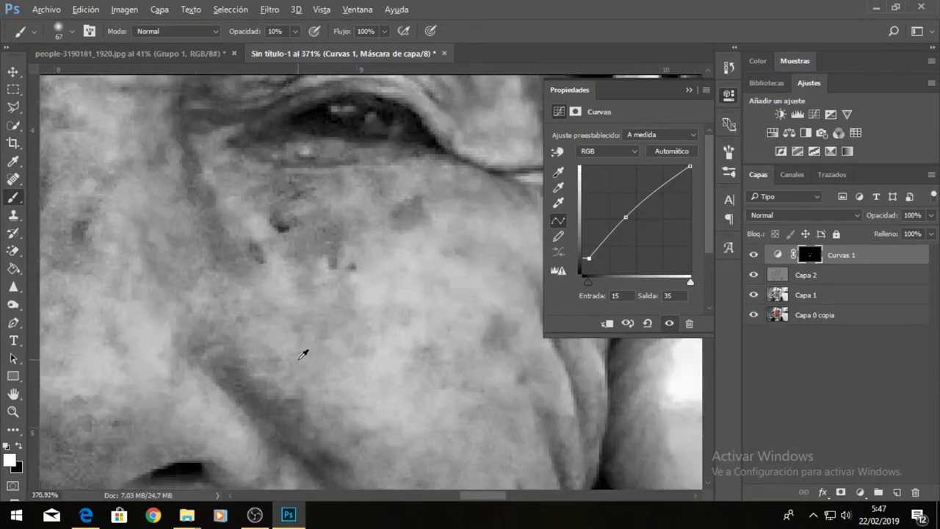
scroll(307, 353, up, 1)
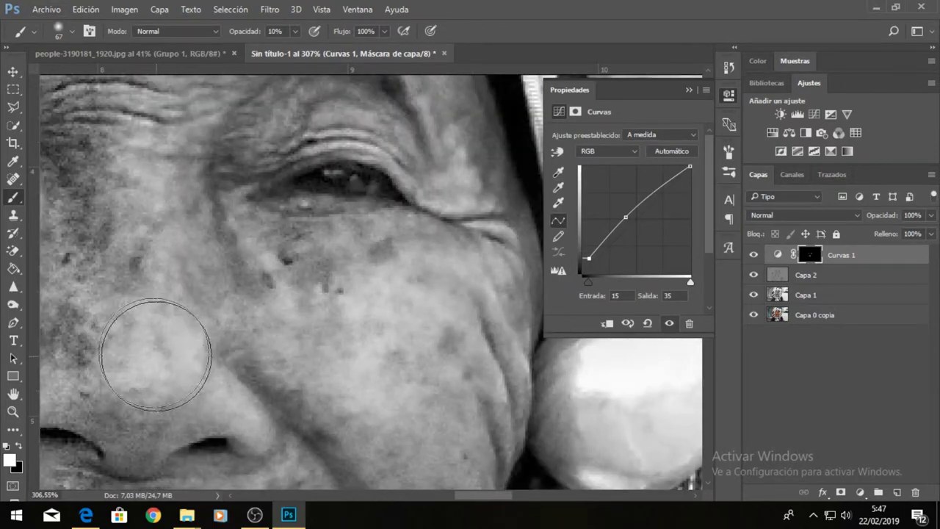
scroll(151, 332, up, 1)
scroll(151, 332, up, 1)
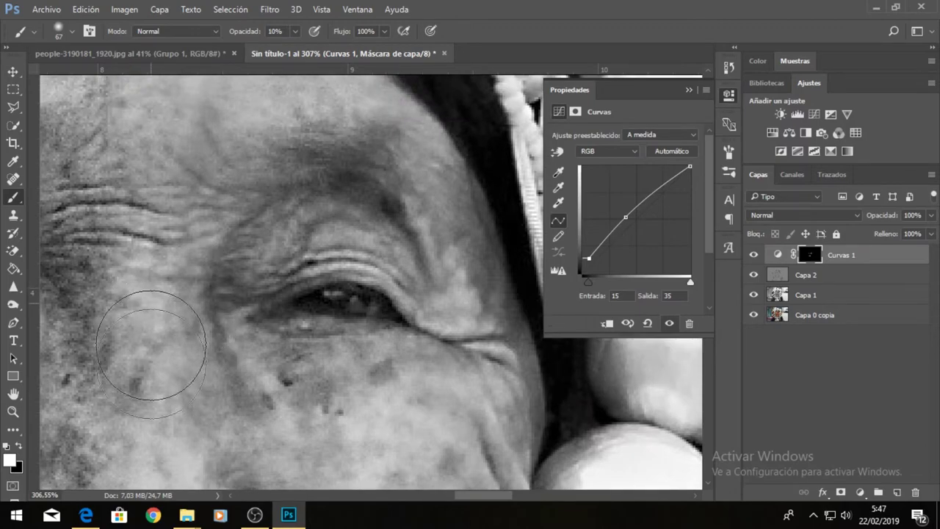
scroll(180, 277, down, 1)
scroll(189, 273, down, 1)
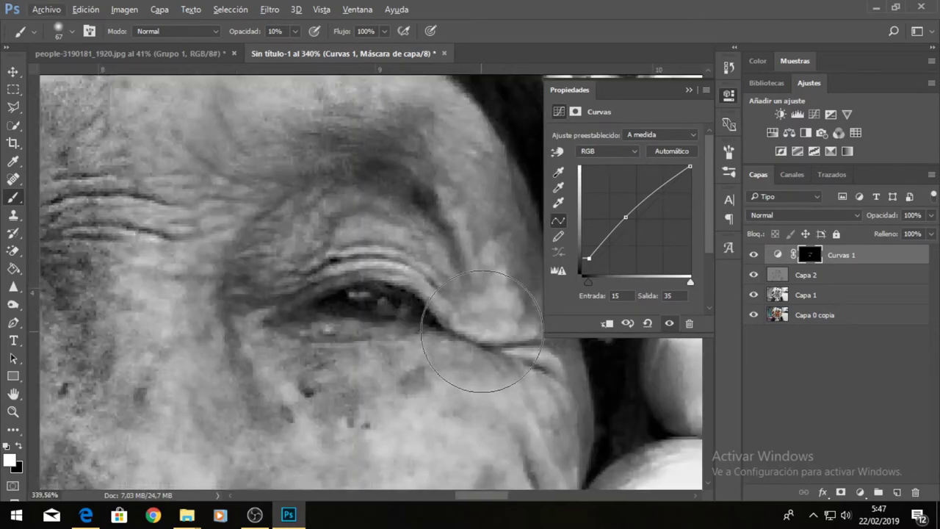
scroll(429, 329, down, 1)
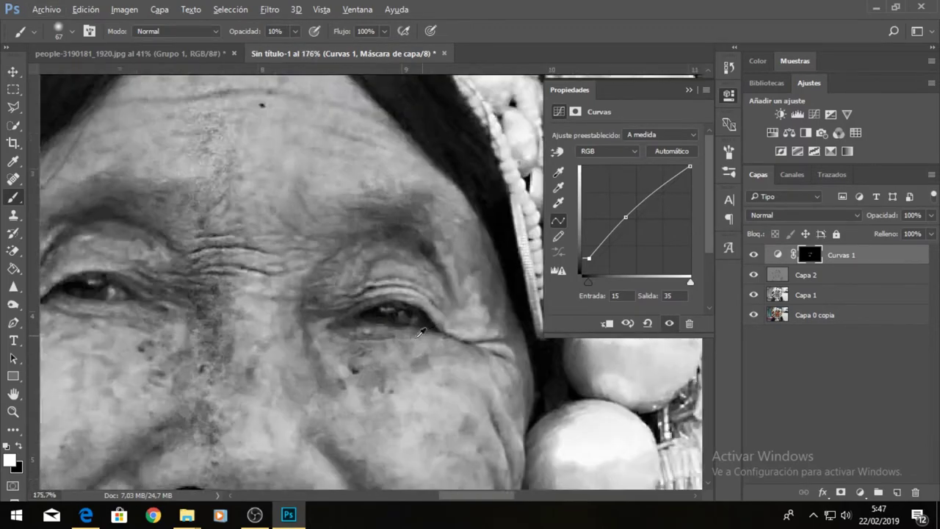
scroll(426, 331, down, 1)
scroll(279, 147, up, 1)
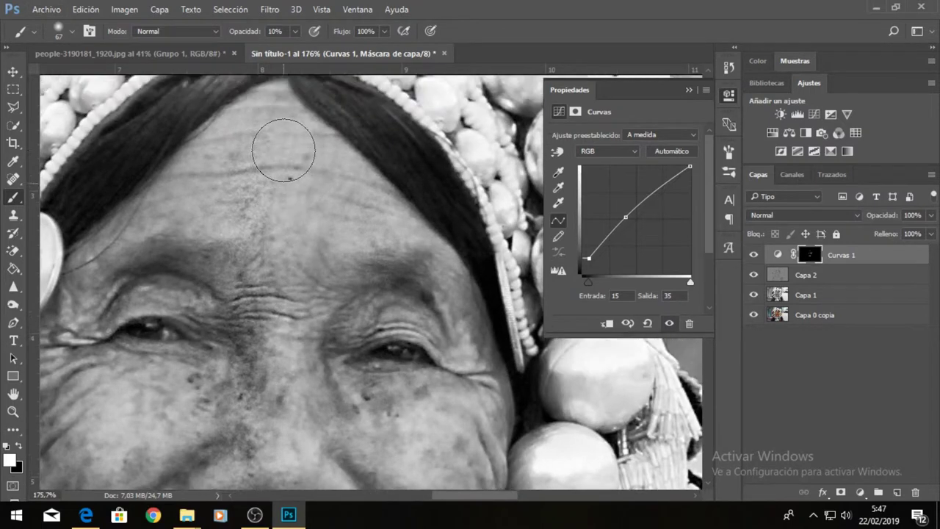
scroll(277, 149, up, 2)
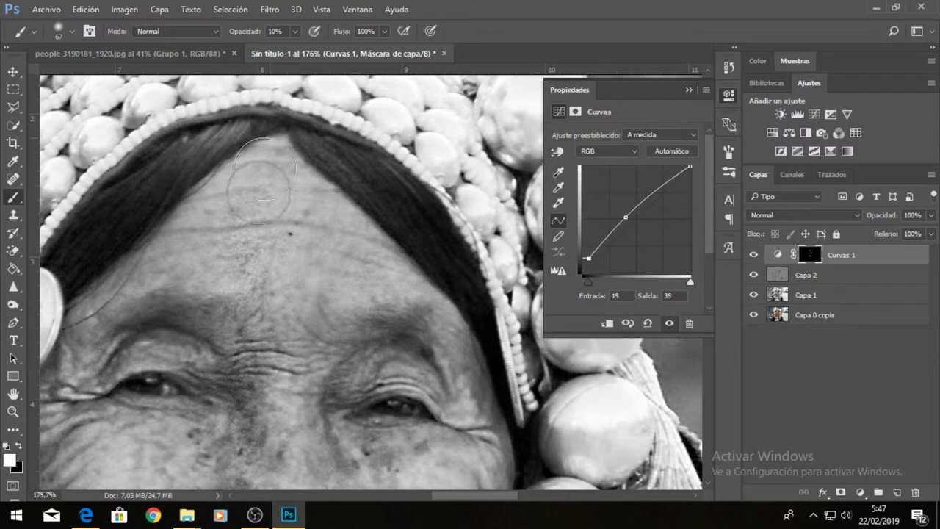
scroll(246, 287, down, 2)
scroll(245, 286, down, 3)
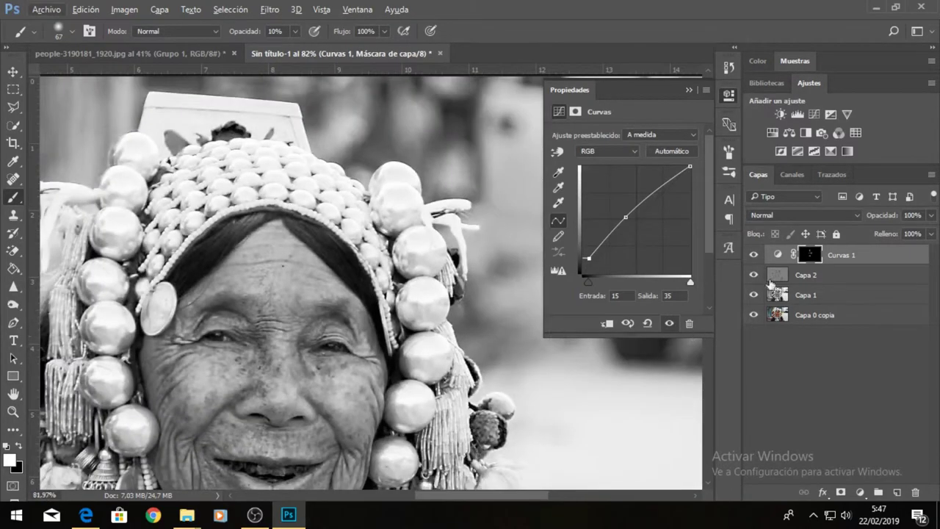
click(754, 255)
click(753, 255)
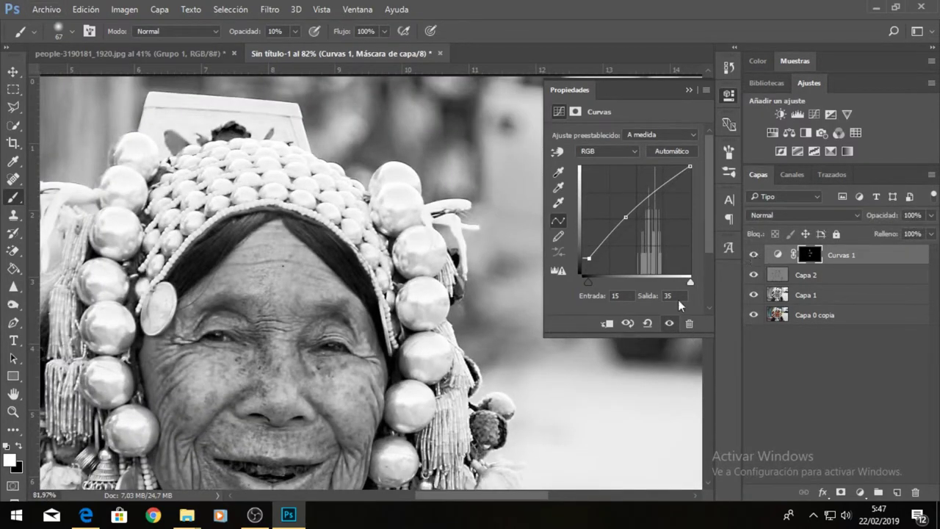
scroll(420, 380, down, 1)
scroll(421, 380, down, 8)
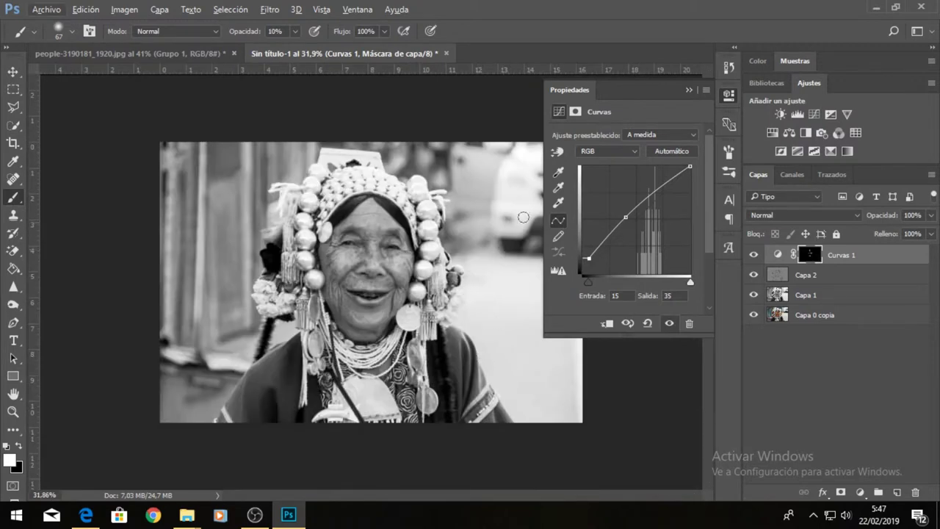
click(687, 90)
scroll(534, 185, up, 3)
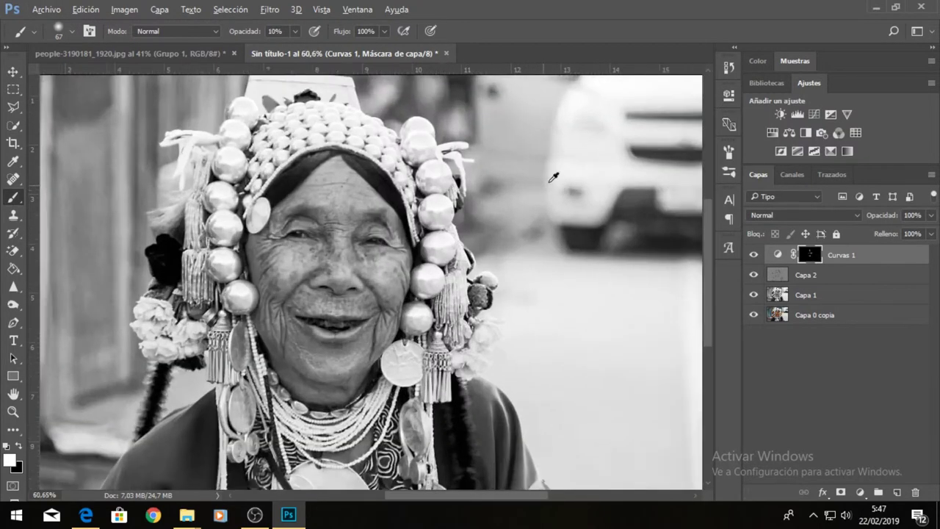
scroll(556, 177, down, 2)
- Resize the brush to 369 px, then toggle Curvas 1 off and on to check the brightening
right_click(588, 202)
drag(675, 228, 709, 227)
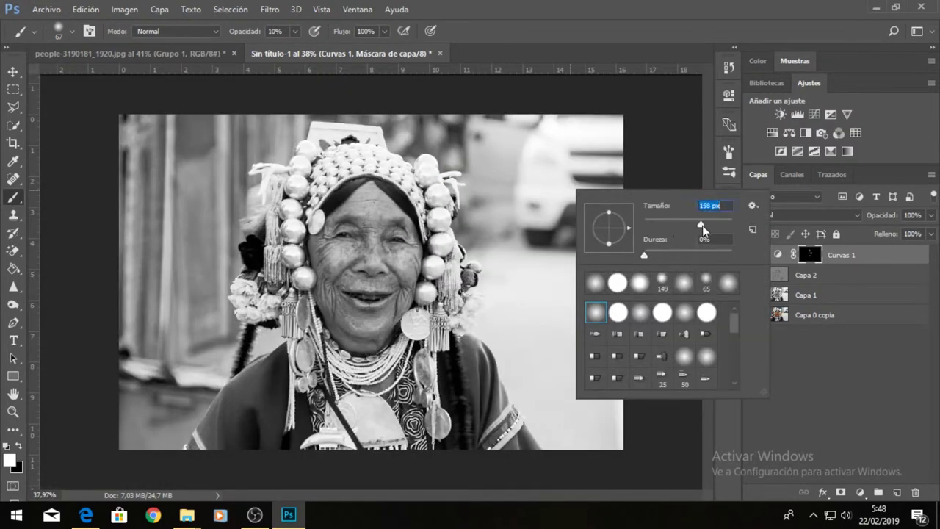
key(Return)
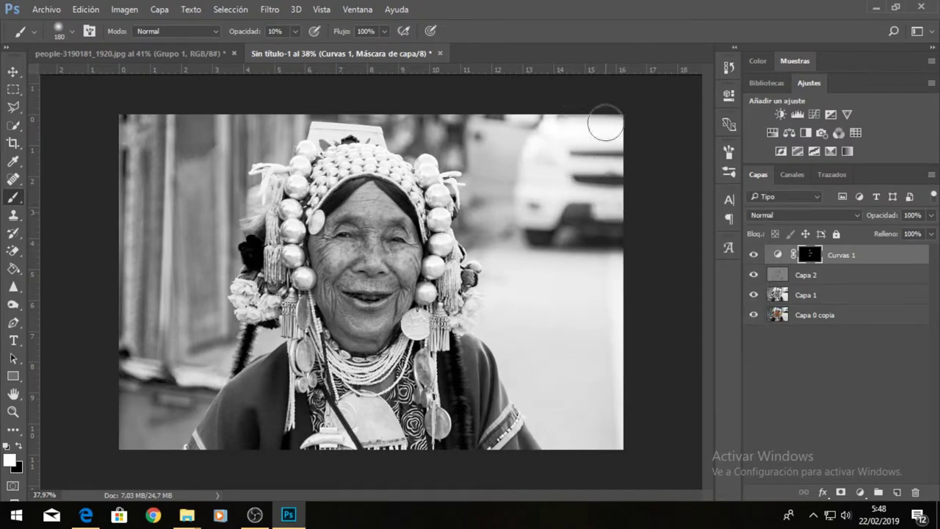
right_click(583, 345)
drag(717, 326, 741, 326)
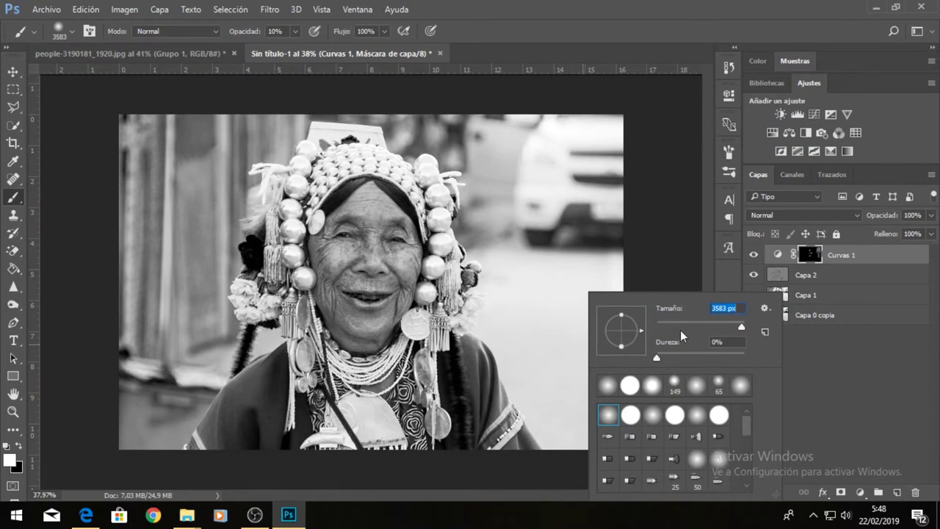
key(Return)
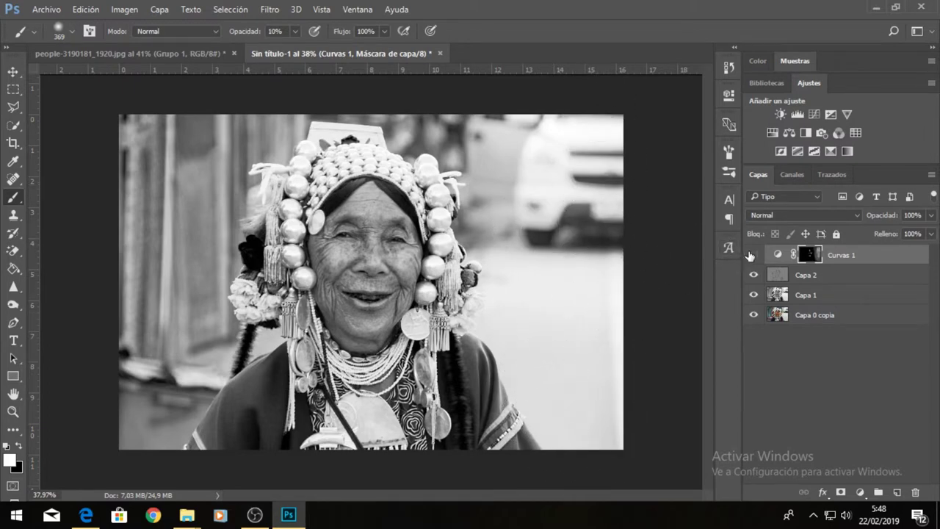
click(752, 255)
click(753, 254)
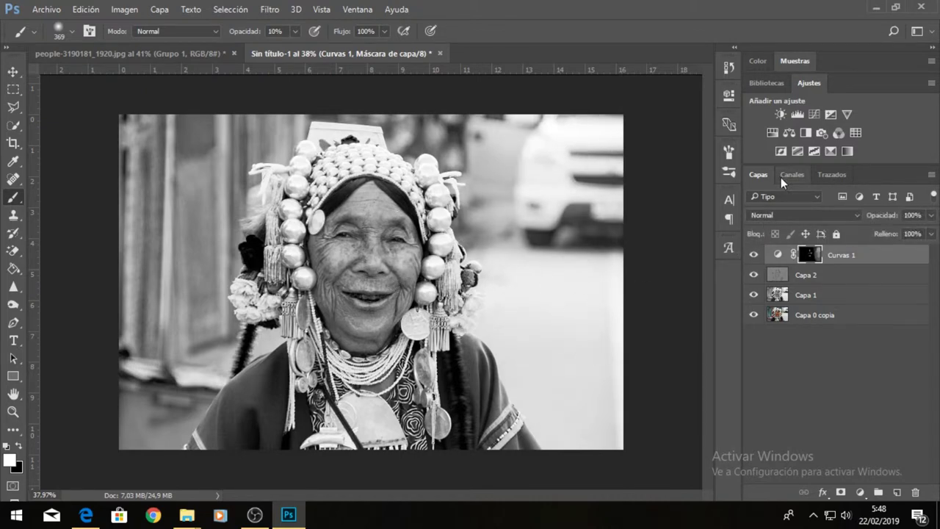
- Add a Color Balance layer shifting midtones toward red and magenta, with Yellow–Blue -25
click(789, 133)
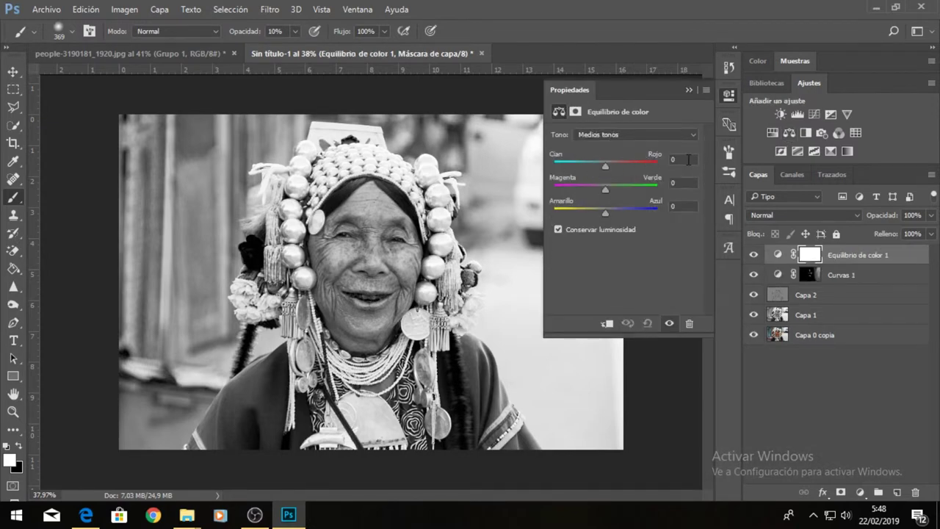
drag(608, 164, 610, 167)
drag(607, 190, 603, 190)
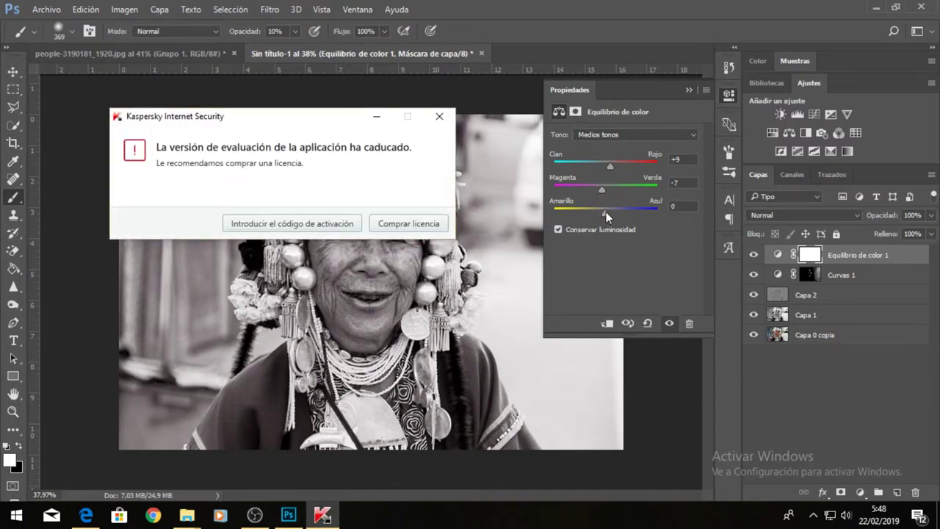
click(437, 116)
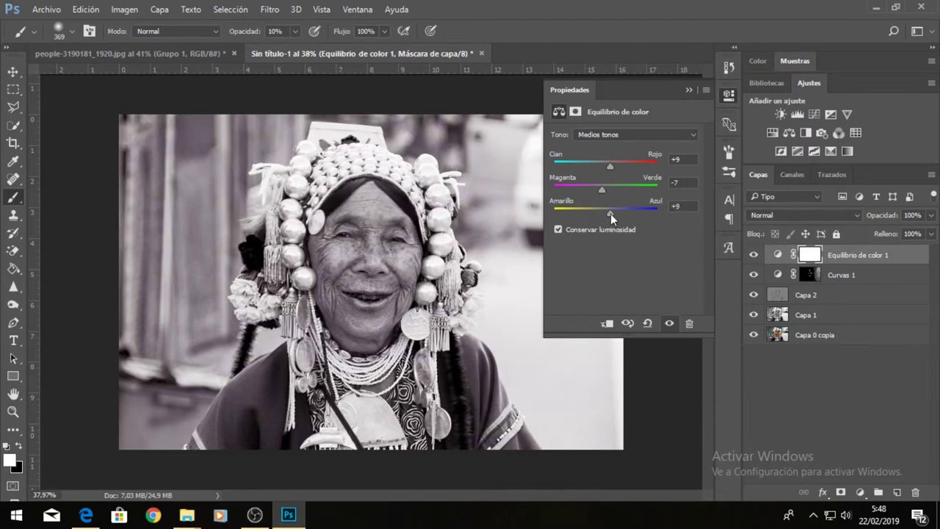
key(Up)
key(Up)
key(Up)
text(-25)
key(Return)
click(688, 89)
scroll(360, 202, up, 1)
scroll(360, 202, up, 4)
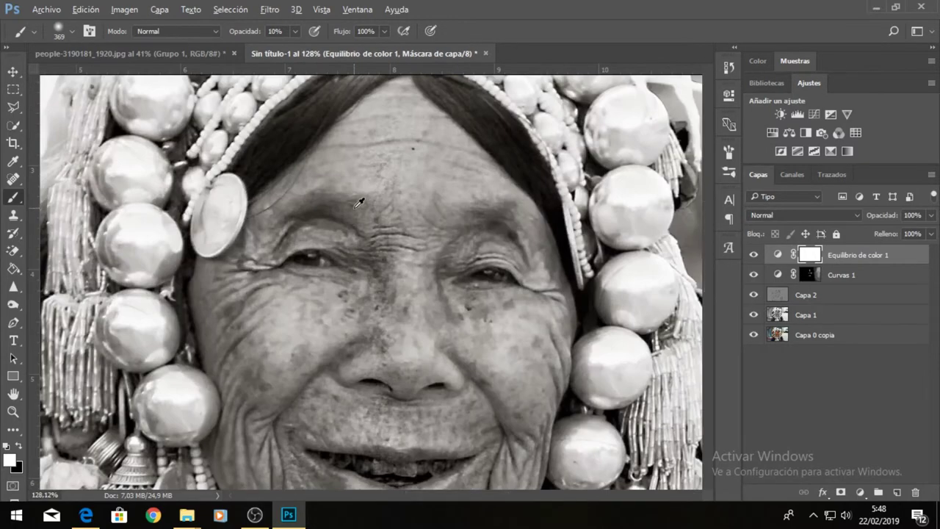
scroll(359, 202, down, 1)
scroll(360, 202, down, 1)
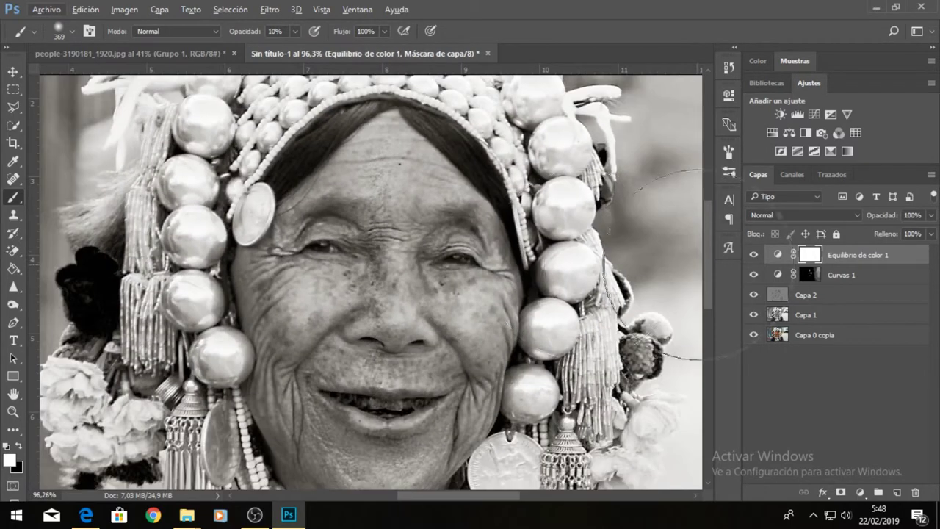
- On Capa 2, paint a soft 45 px stroke just left of the beaded tassels
click(804, 294)
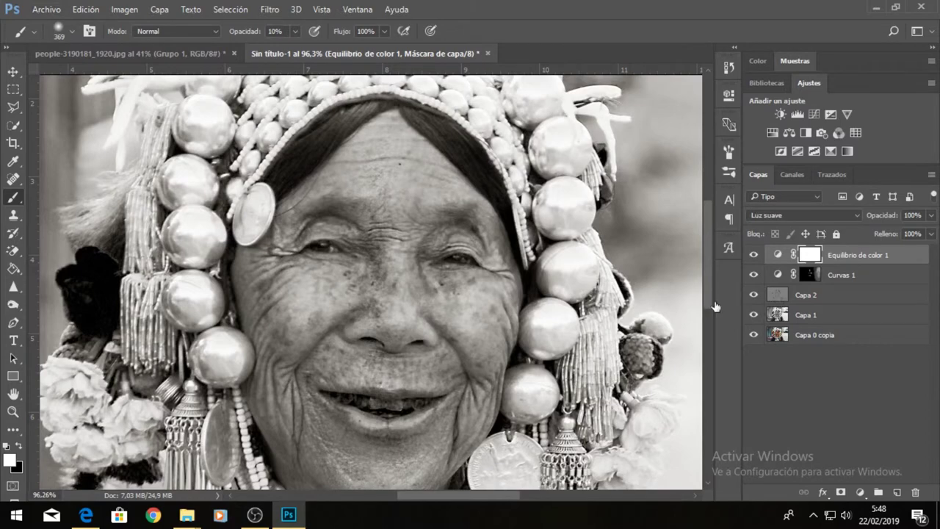
scroll(125, 250, up, 2)
right_click(144, 238)
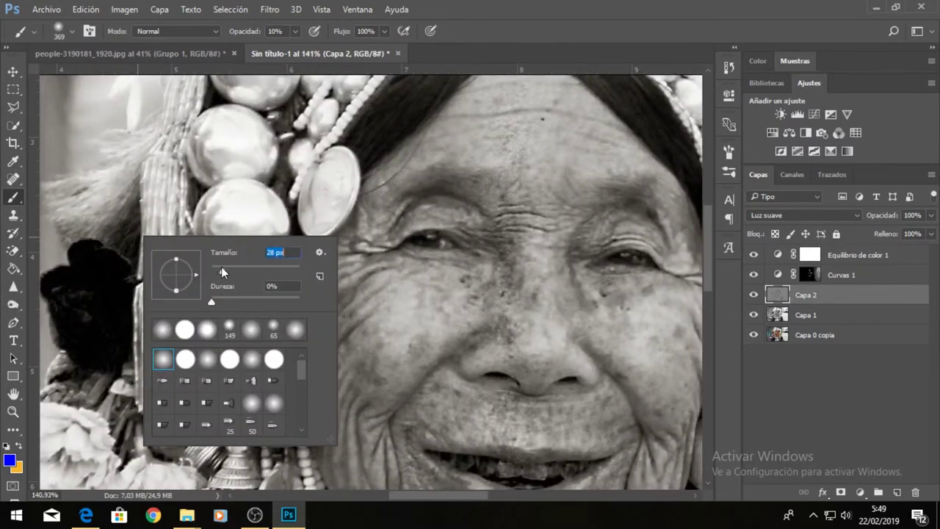
mouse_move(221, 272)
mouse_down()
mouse_move(202, 270)
mouse_move(233, 262)
mouse_up()
click(136, 233)
right_click(146, 237)
click(133, 220)
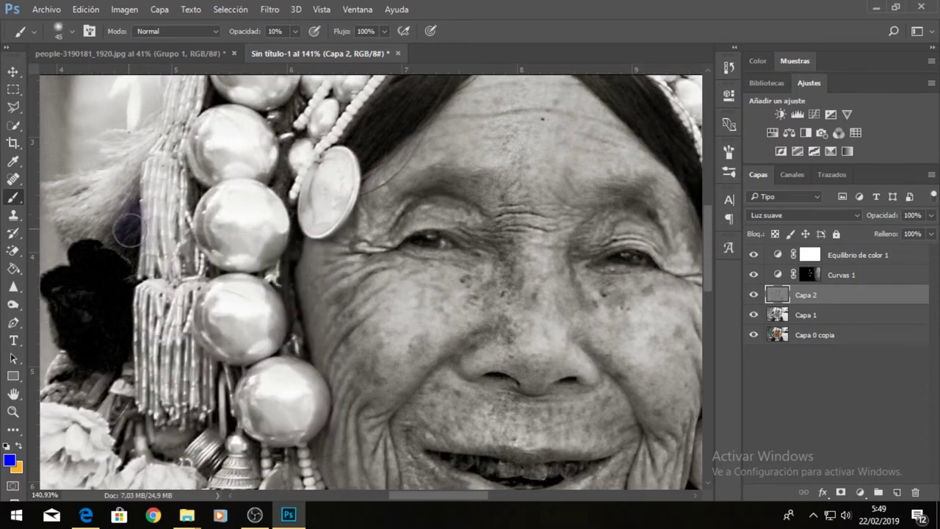
mouse_move(129, 231)
mouse_down()
mouse_move(130, 220)
mouse_move(131, 242)
mouse_up()
scroll(126, 241, down, 1)
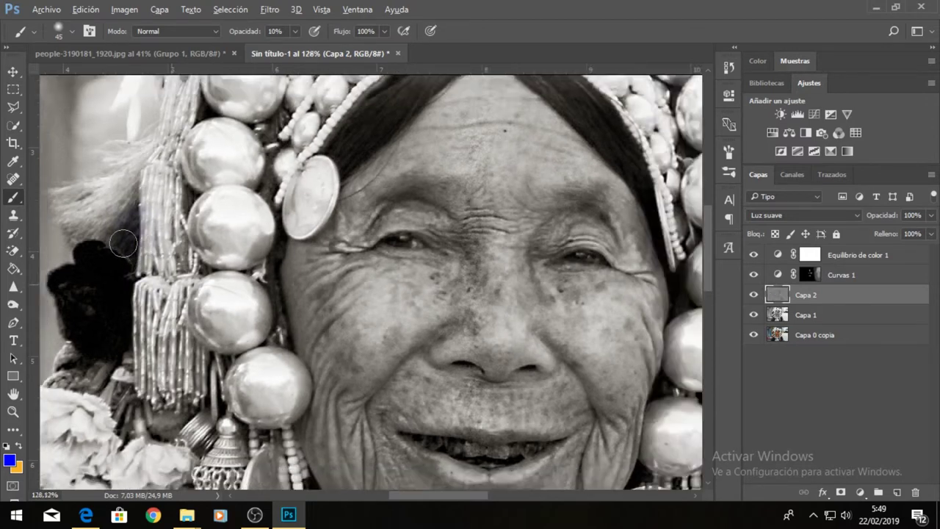
scroll(126, 240, down, 1)
scroll(128, 239, down, 1)
scroll(128, 241, up, 1)
scroll(128, 241, up, 1)
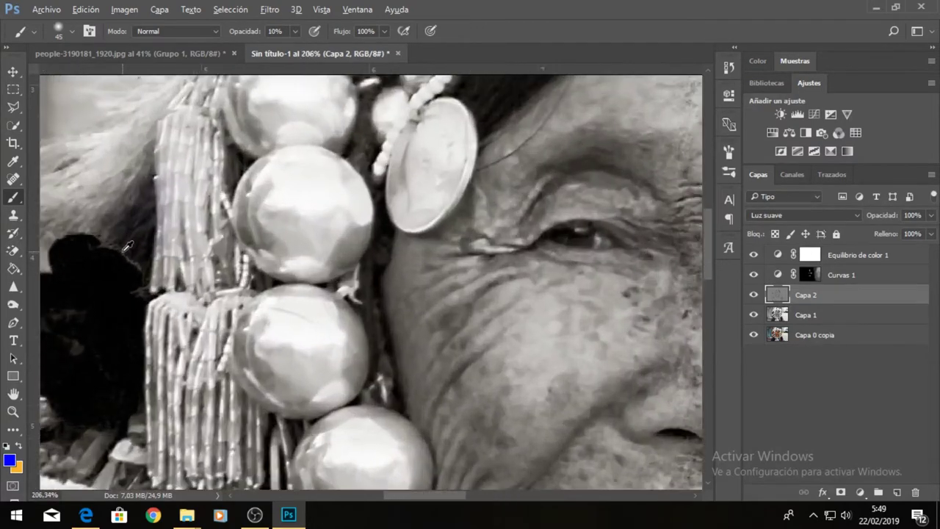
scroll(128, 241, up, 1)
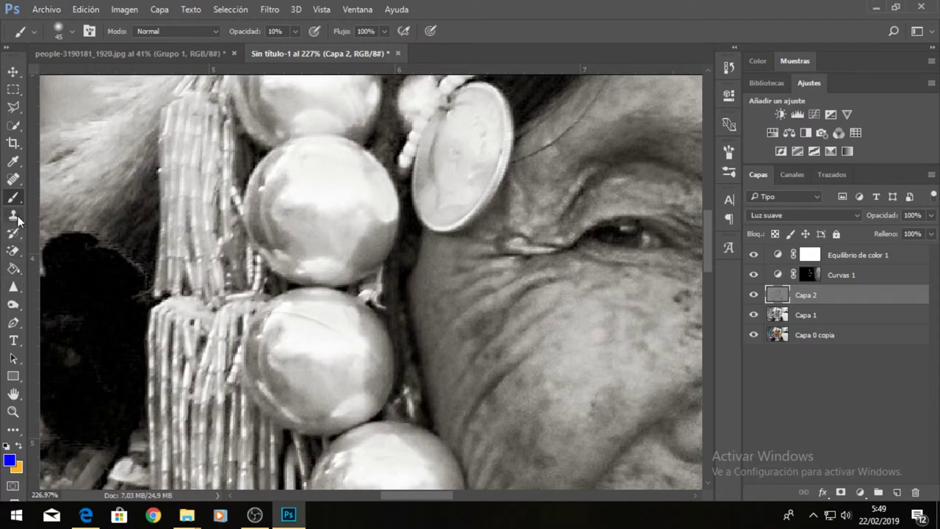
- Switch to the Dodge tool with a 10 px brush
click(17, 304)
scroll(168, 193, up, 1)
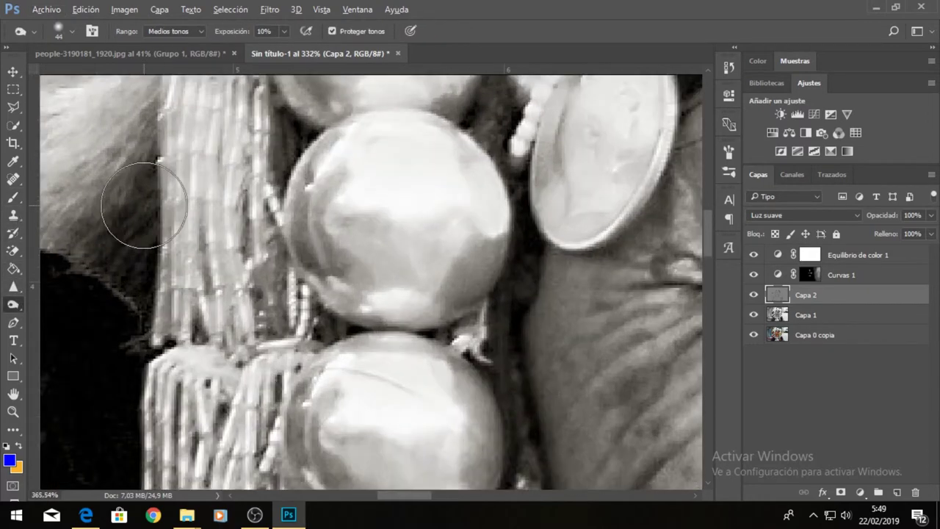
scroll(147, 200, up, 1)
right_click(117, 200)
click(145, 323)
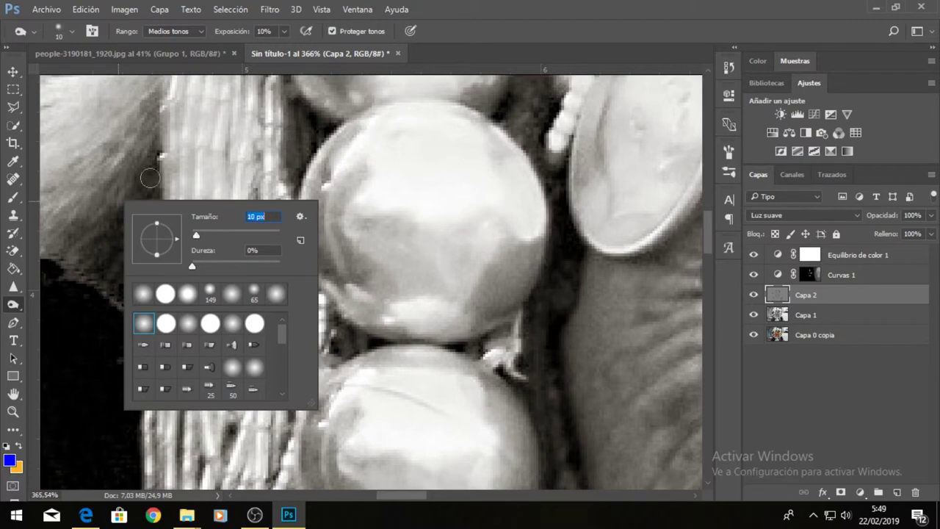
key(Return)
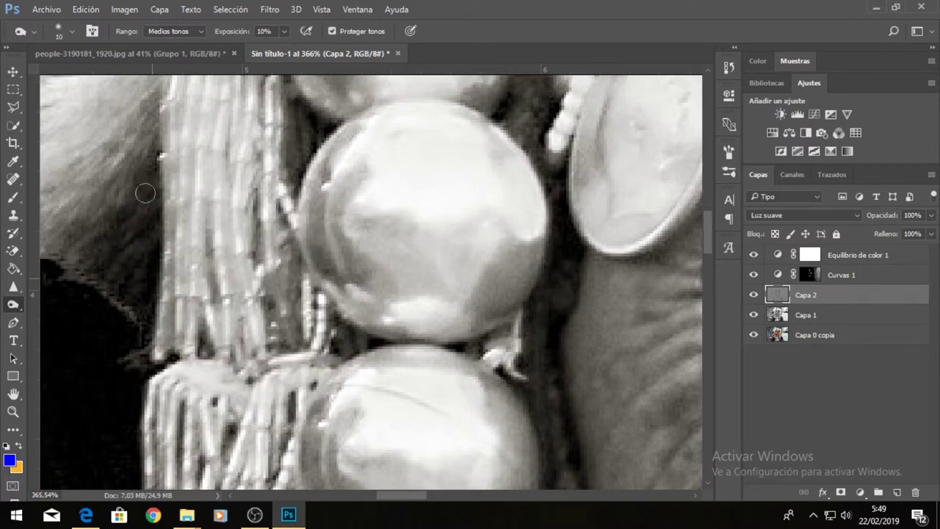
- Lighten the hair edge beside the tassels and the beaded strand
drag(151, 307, 127, 213)
mouse_move(304, 126)
mouse_down()
mouse_move(281, 157)
mouse_move(311, 317)
mouse_move(378, 342)
mouse_up()
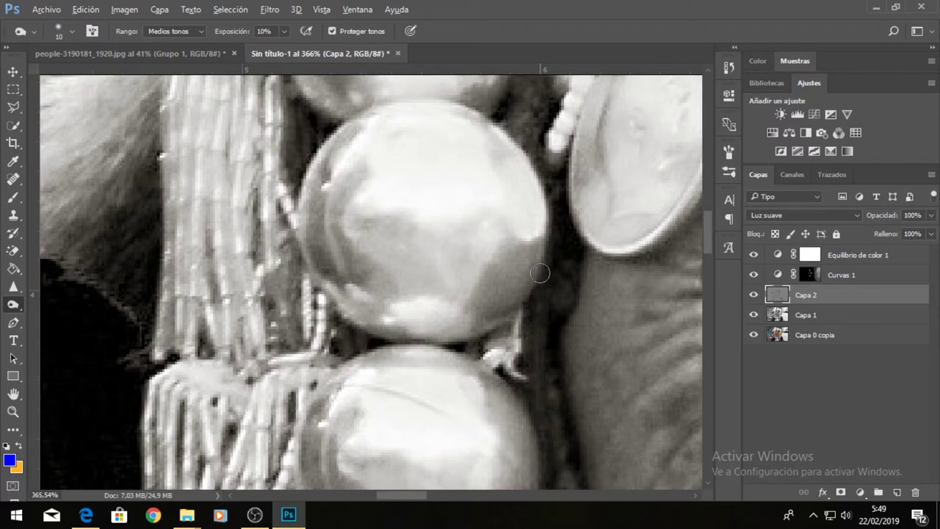
scroll(542, 294, down, 3)
scroll(545, 304, down, 2)
scroll(565, 293, right, 5)
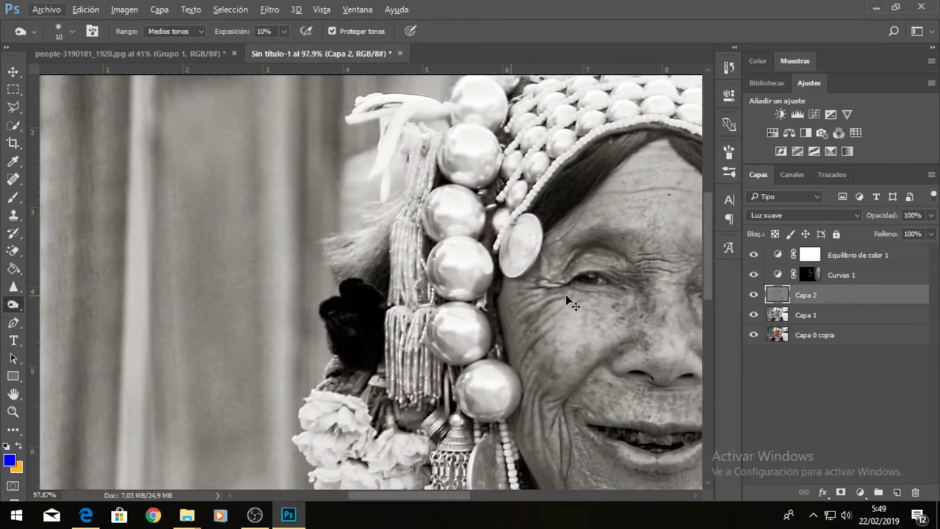
scroll(464, 303, down, 3)
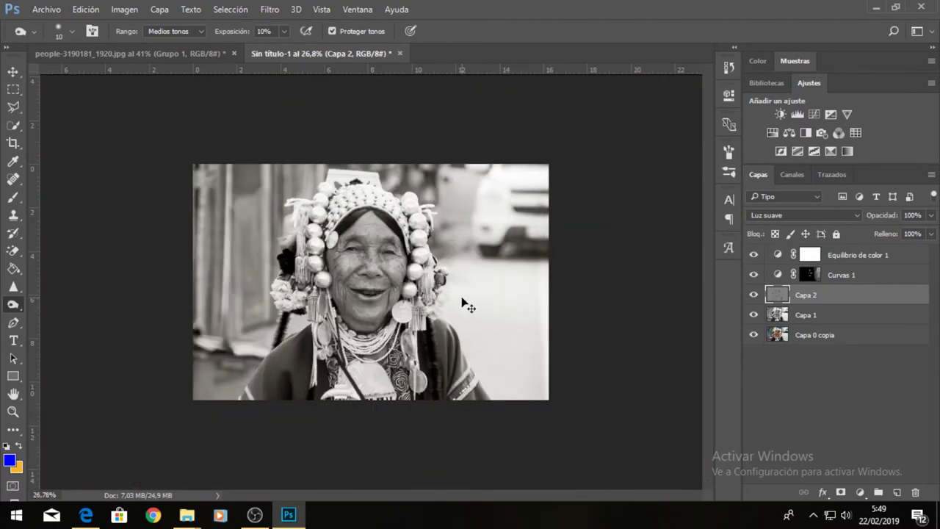
scroll(462, 297, up, 3)
scroll(462, 297, down, 1)
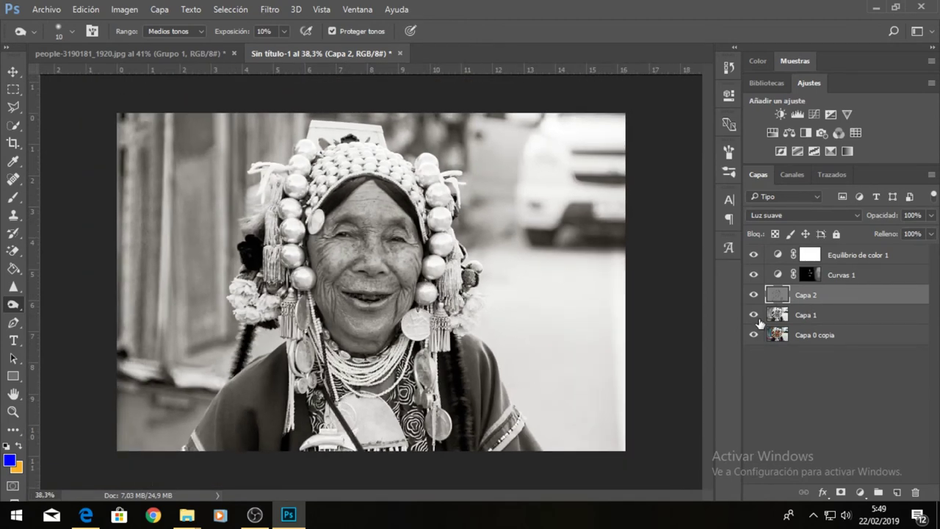
- Select Capa 1 through Equilibrio de color 1 and group them with Ctrl+G
shift+click(828, 317)
shift+click(843, 254)
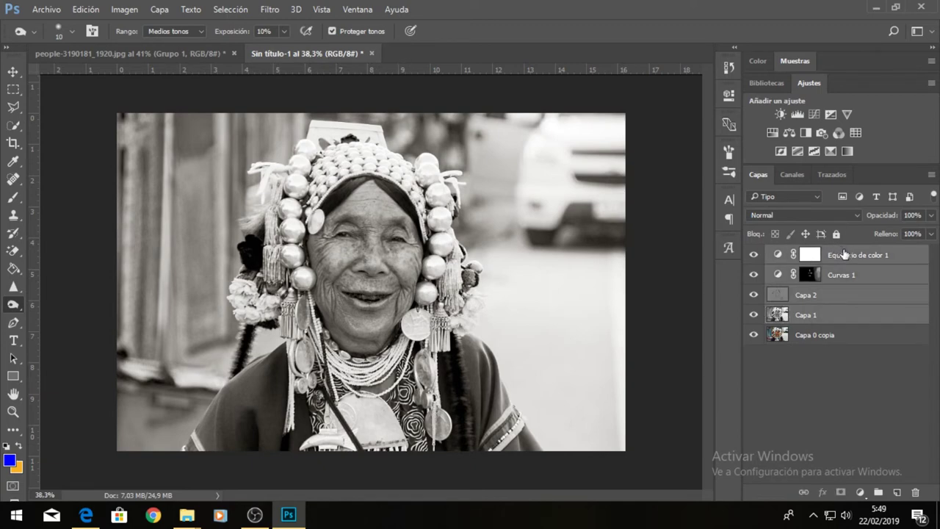
key(ctrl+g)
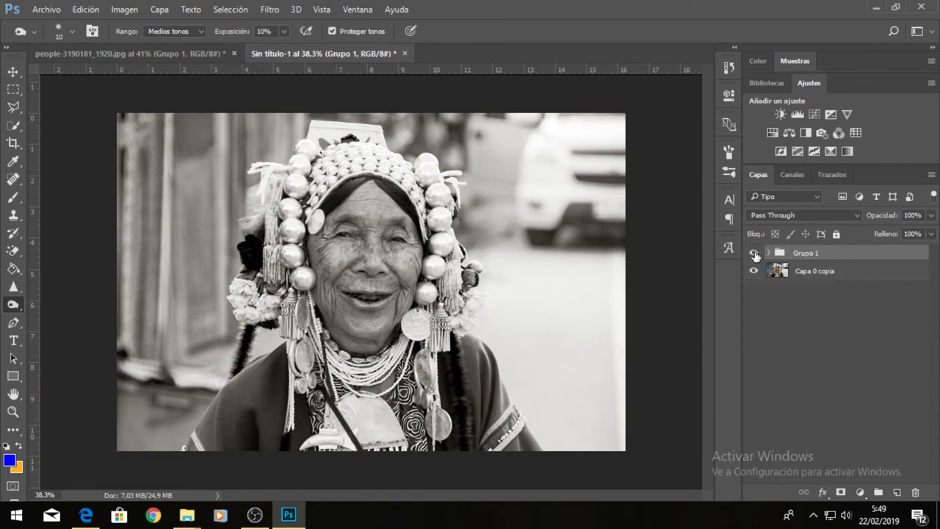
- Toggle Grupo 1 off and on to compare with the colour original, then switch documents and back
click(753, 254)
click(753, 253)
click(754, 253)
click(753, 254)
click(159, 58)
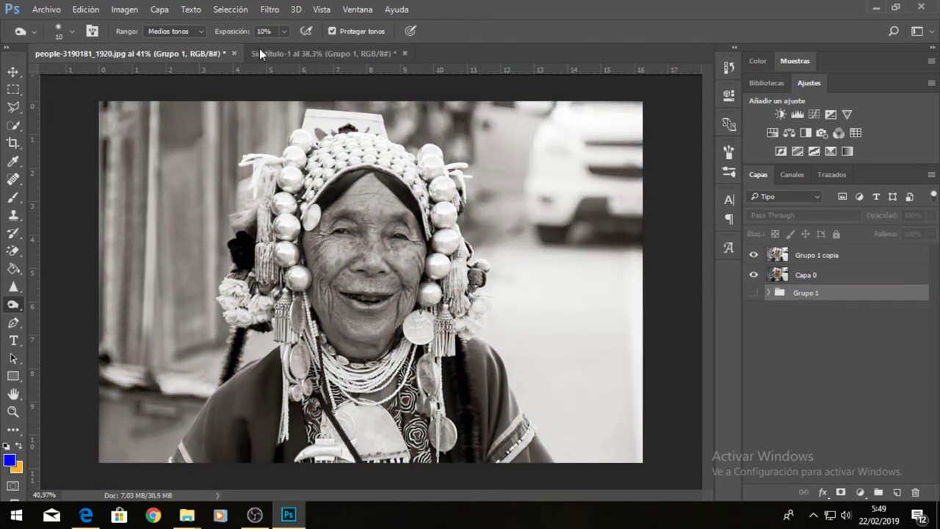
click(287, 53)
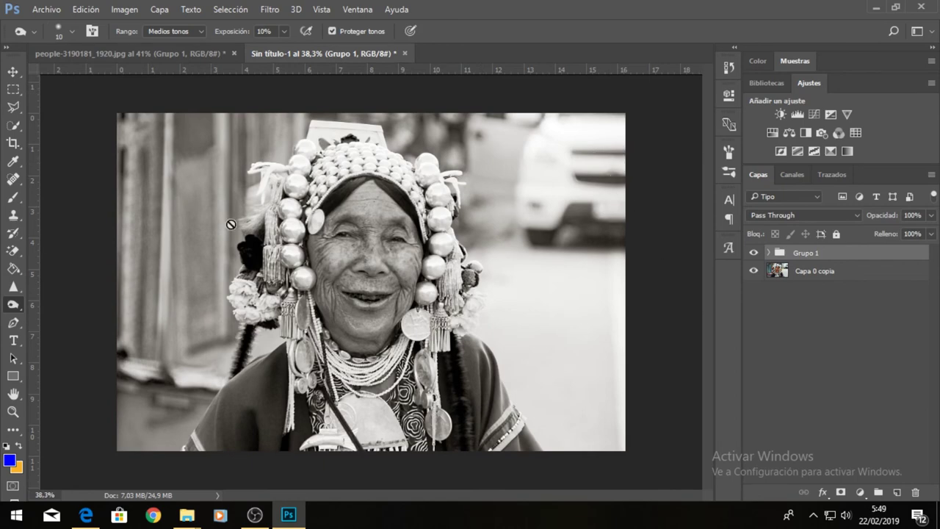